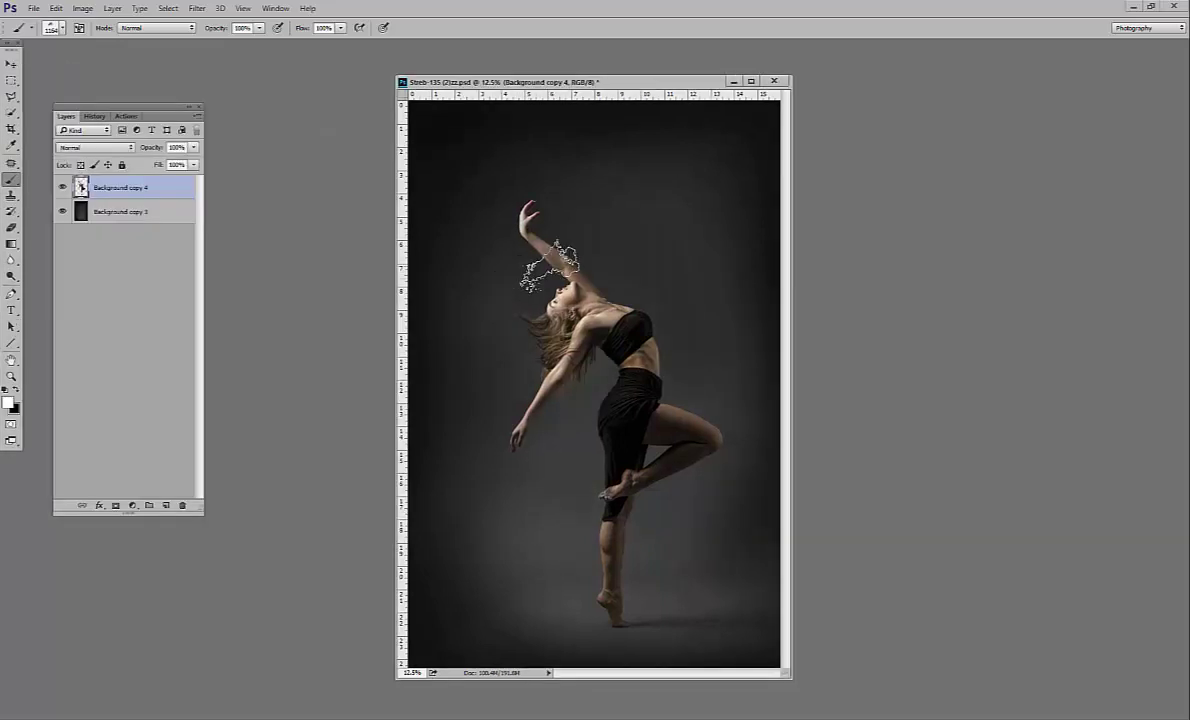
{"action": "left_click", "coordinate": [152, 212]}
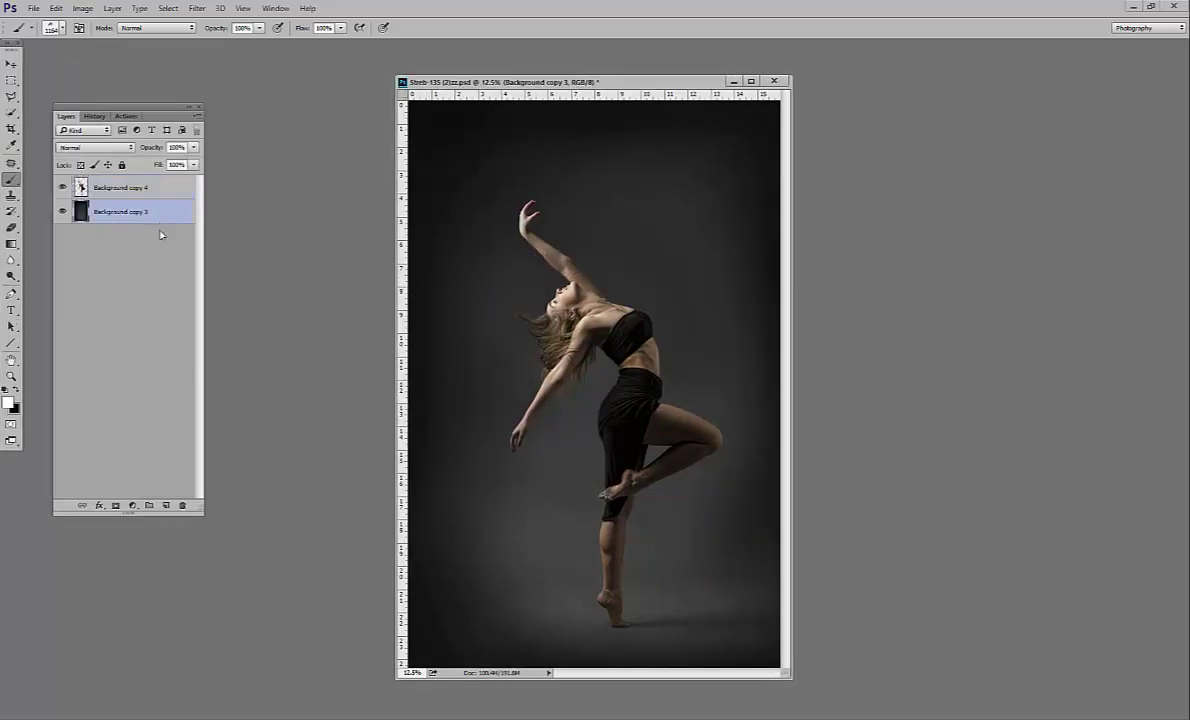
{"action": "left_click", "coordinate": [167, 505]}
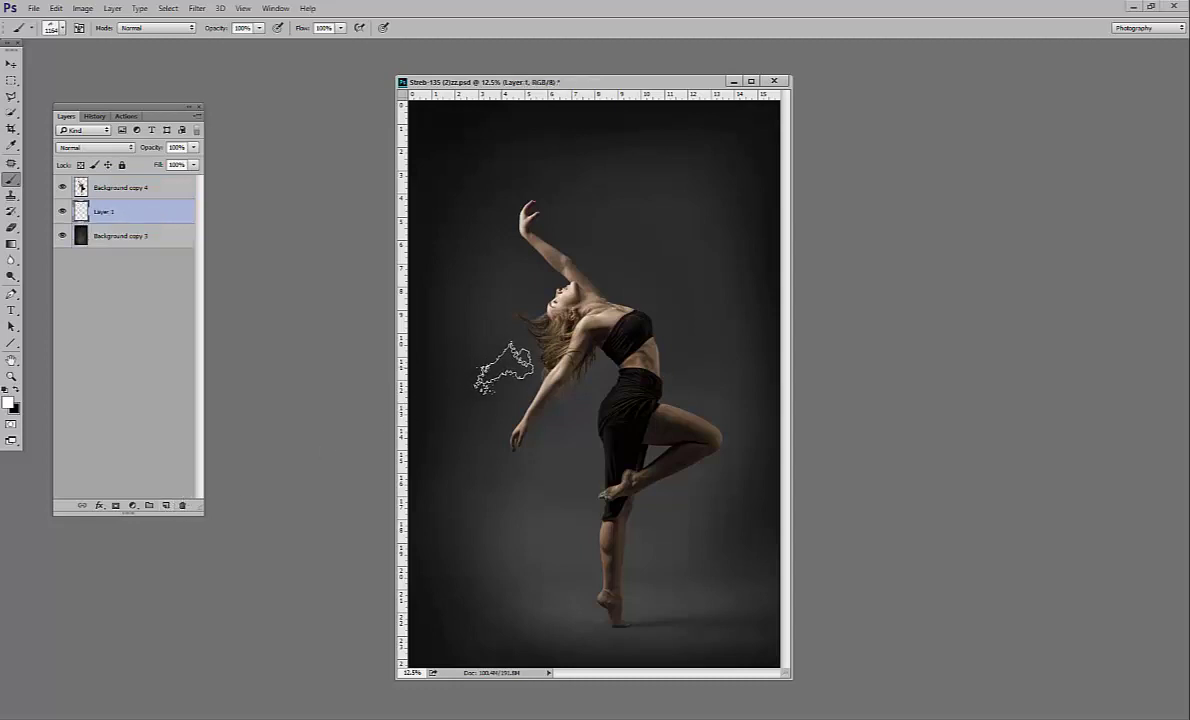
{"action": "key", "text": "ctrl+z"}
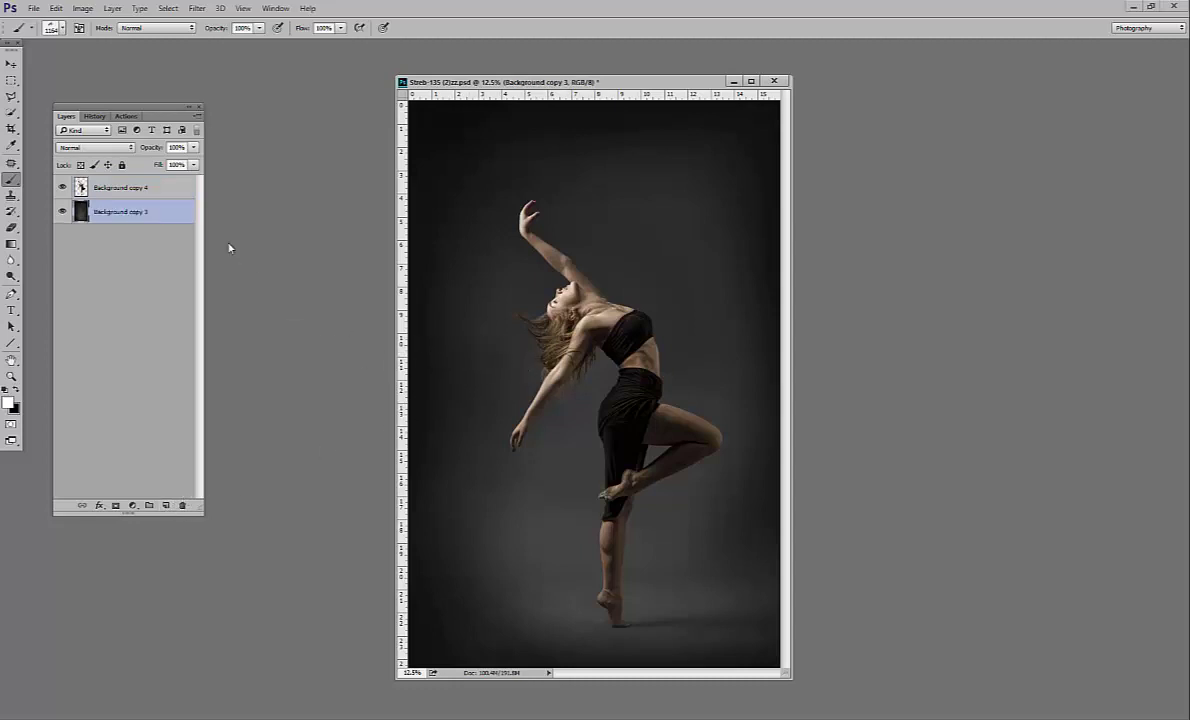
Step: Add an empty layer directly below Background copy 4 and stamp the powder 22 brush at 5000 px in white behind the dancer
{"action": "left_click", "coordinate": [165, 192]}
{"action": "left_click", "coordinate": [167, 506], "text": "ctrl"}
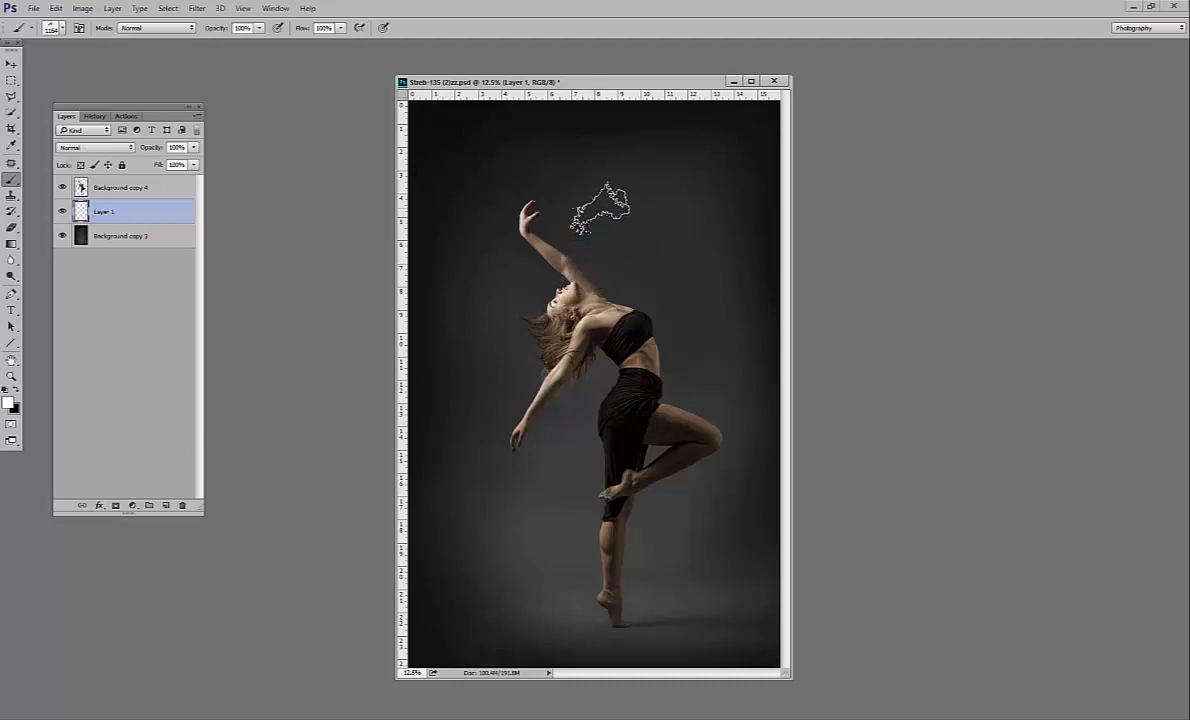
{"action": "right_click", "coordinate": [610, 193]}
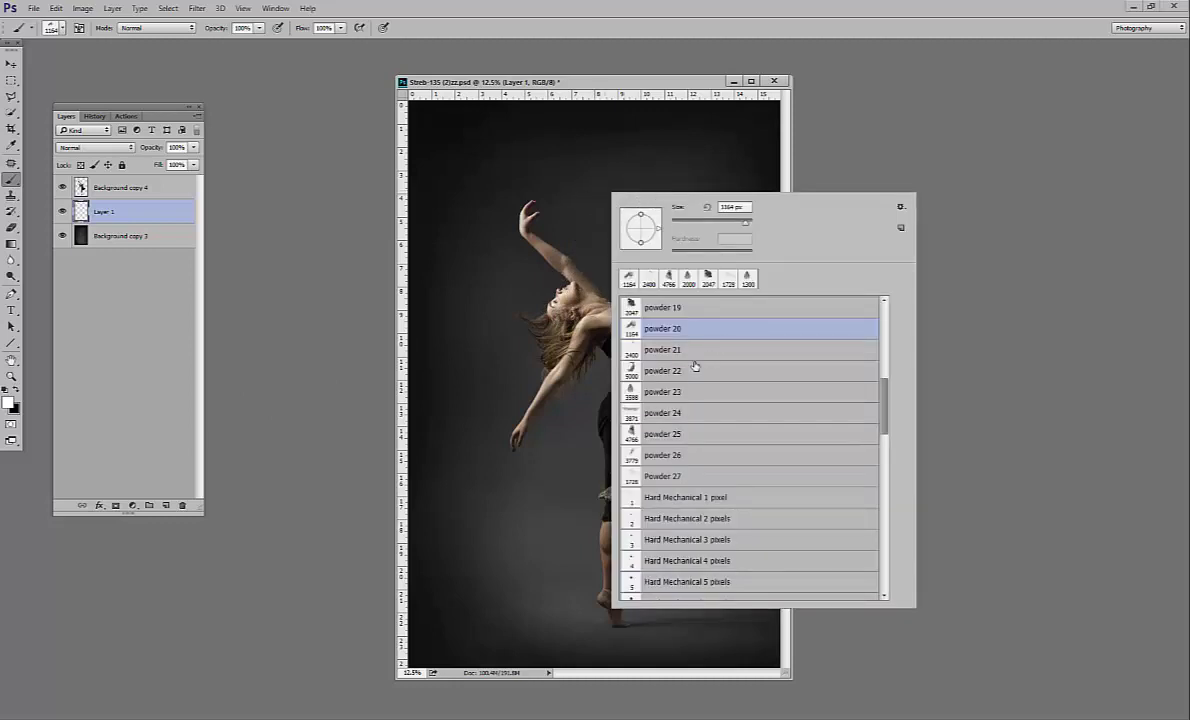
{"action": "left_click", "coordinate": [632, 370]}
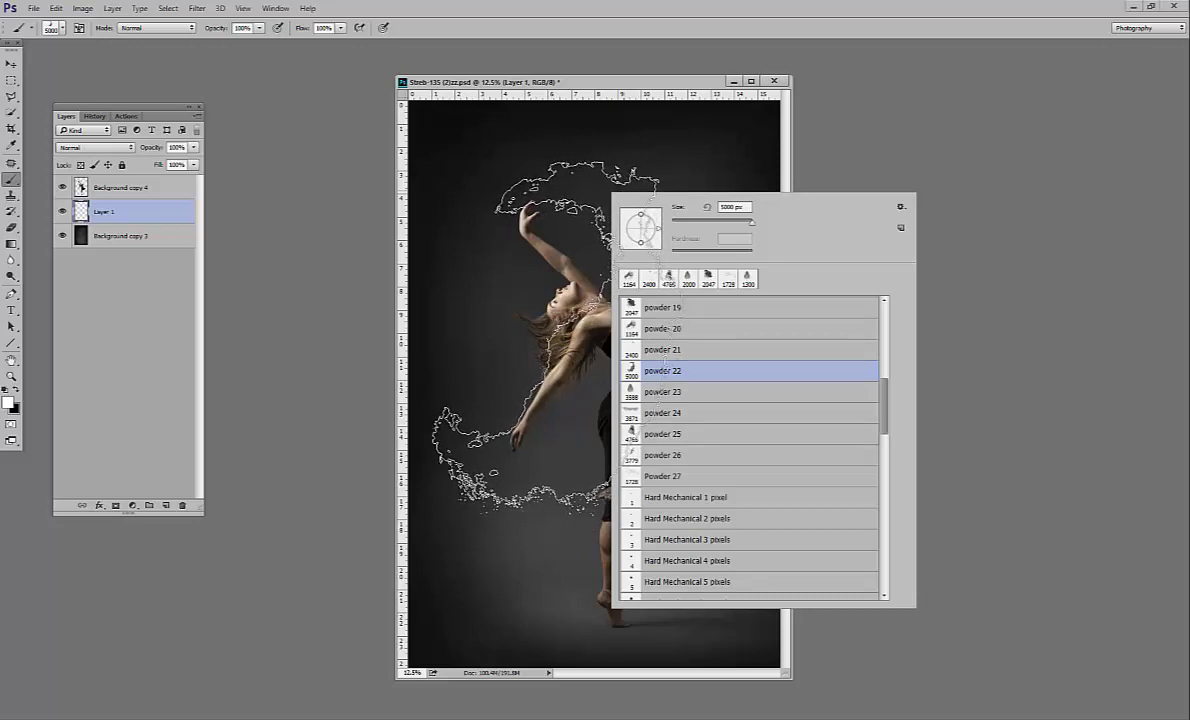
{"action": "key", "text": "Return"}
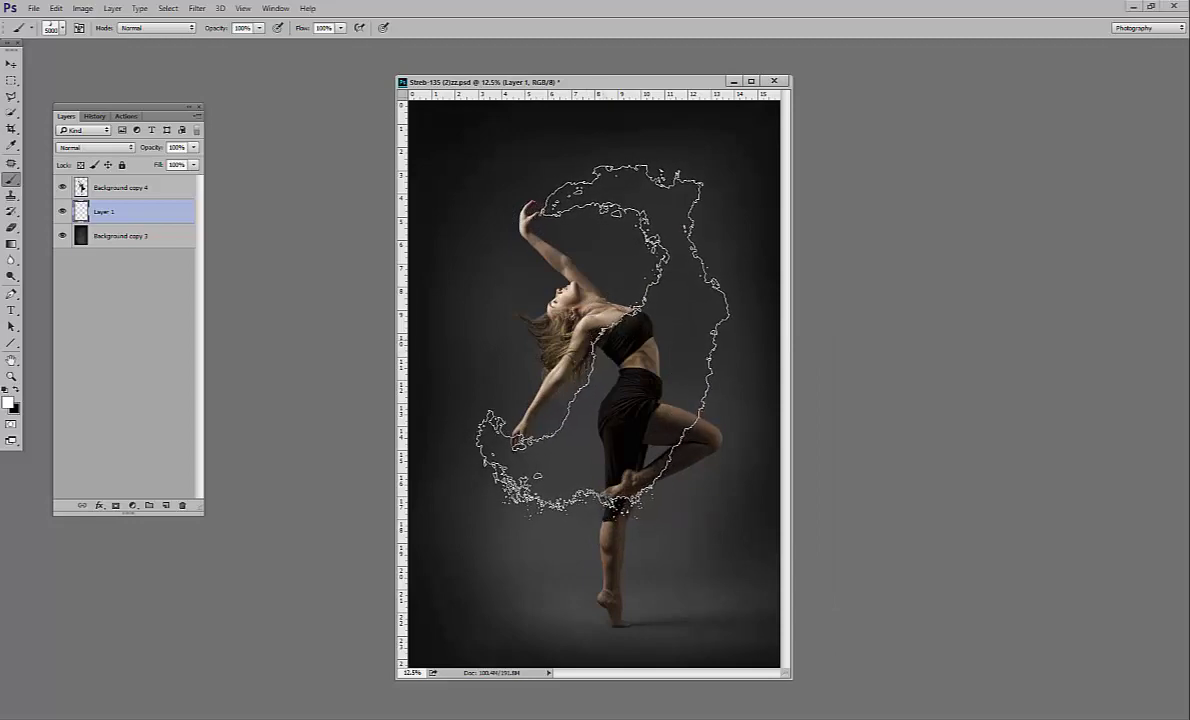
{"action": "left_click", "coordinate": [600, 340]}
Step: Free-transform the powder swirl: stretch it downward to about 109% height, rotate it about -7.3°, and extend its upper edge to fit both hands
{"action": "key", "text": "ctrl+d"}
{"action": "key", "text": "ctrl+t"}
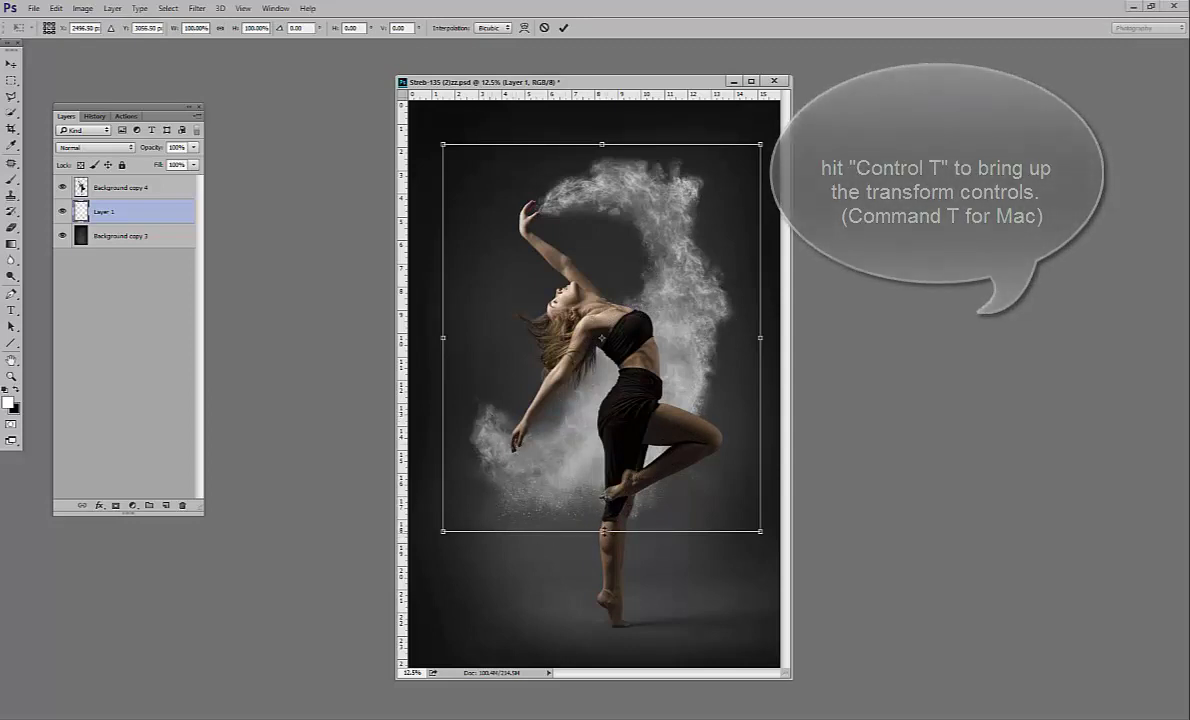
{"action": "left_click_drag", "start_coordinate": [541, 538], "coordinate": [494, 568]}
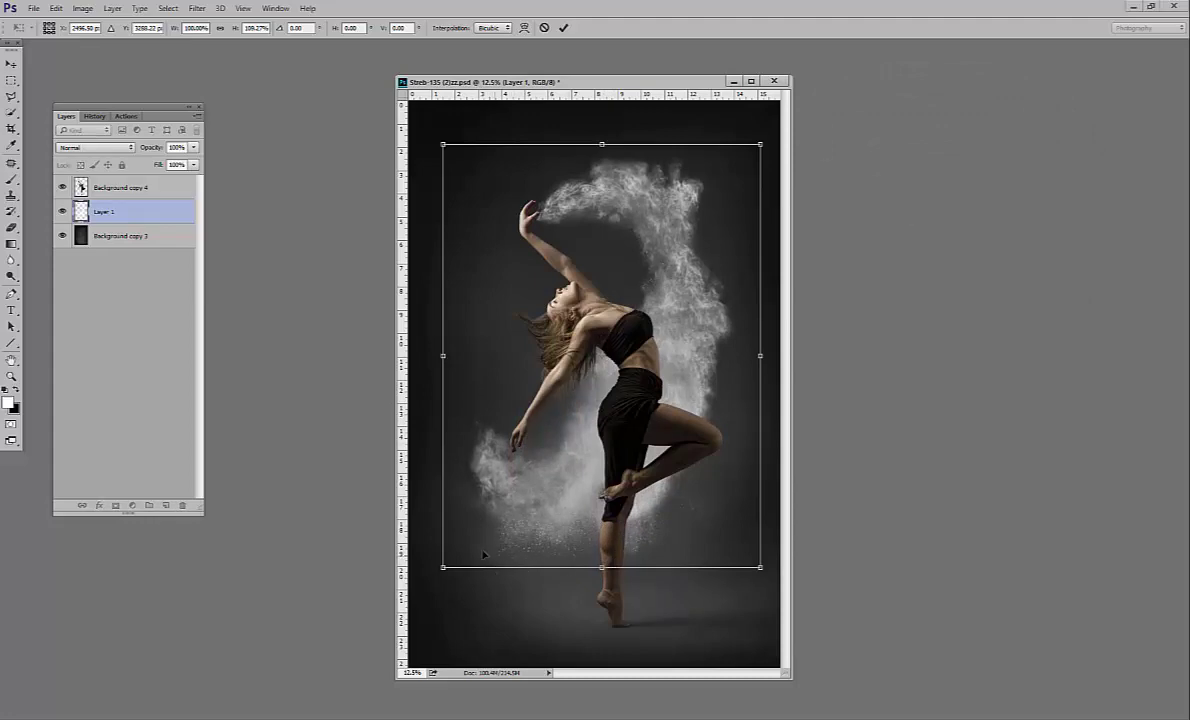
{"action": "left_click_drag", "start_coordinate": [469, 615], "coordinate": [591, 552]}
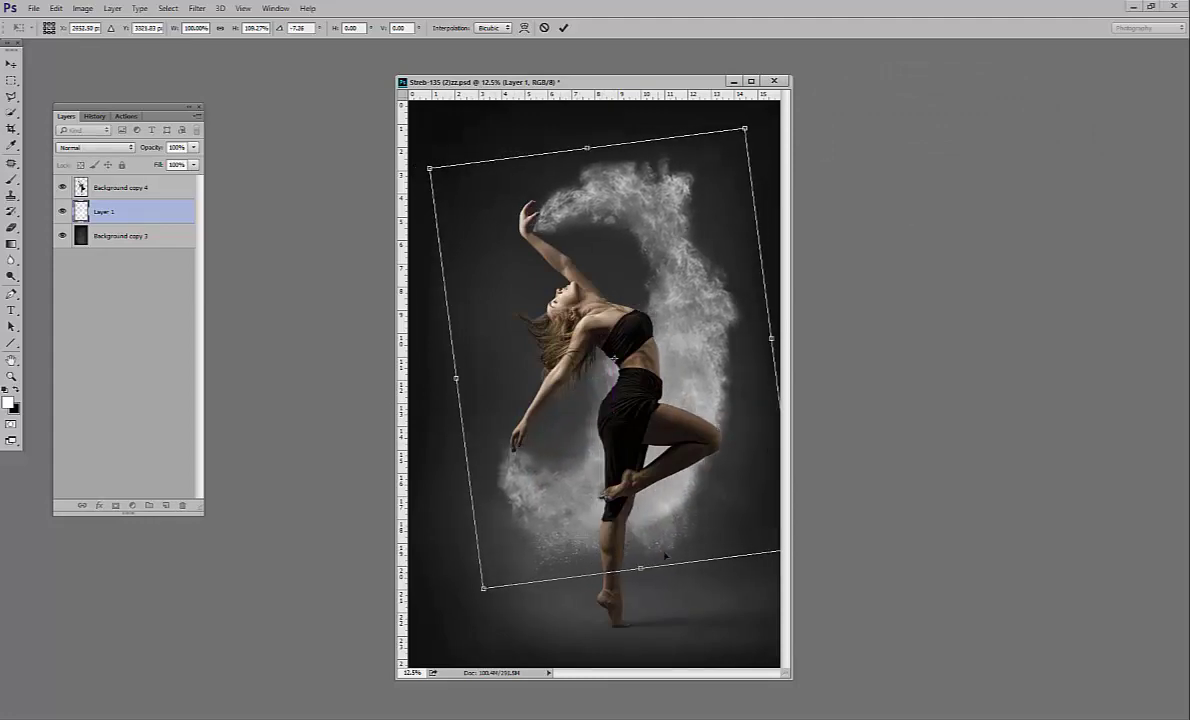
{"action": "left_click_drag", "start_coordinate": [600, 150], "coordinate": [600, 131]}
{"action": "key", "text": "b"}
{"action": "key", "text": "Return"}
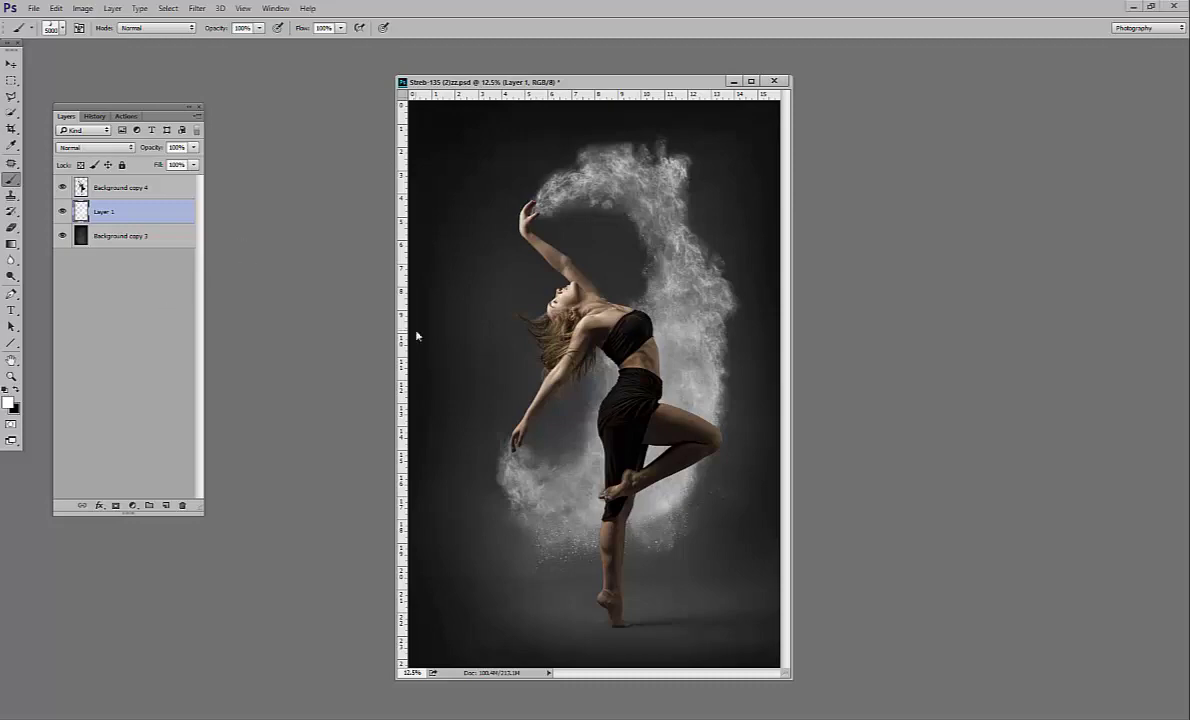
Step: Add an empty layer above Background copy 3 and stamp the powder 25 brush at 4766 px behind the dancer's upper body
{"action": "key", "text": "v"}
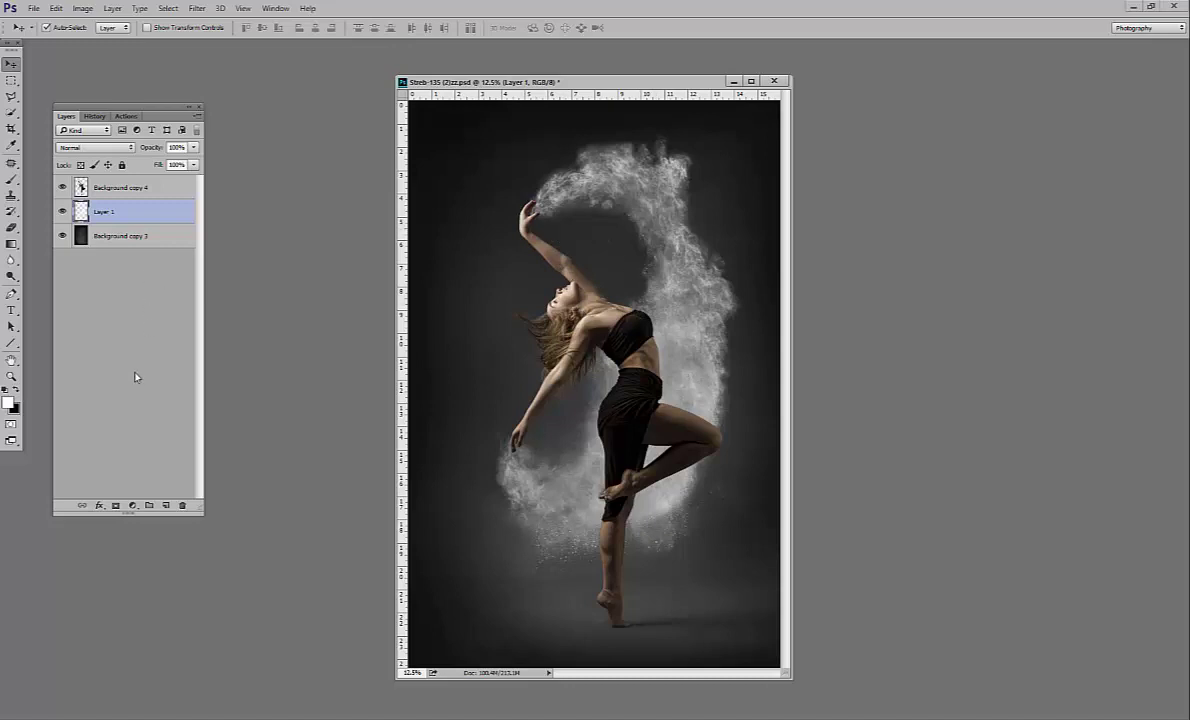
{"action": "left_click", "coordinate": [155, 234]}
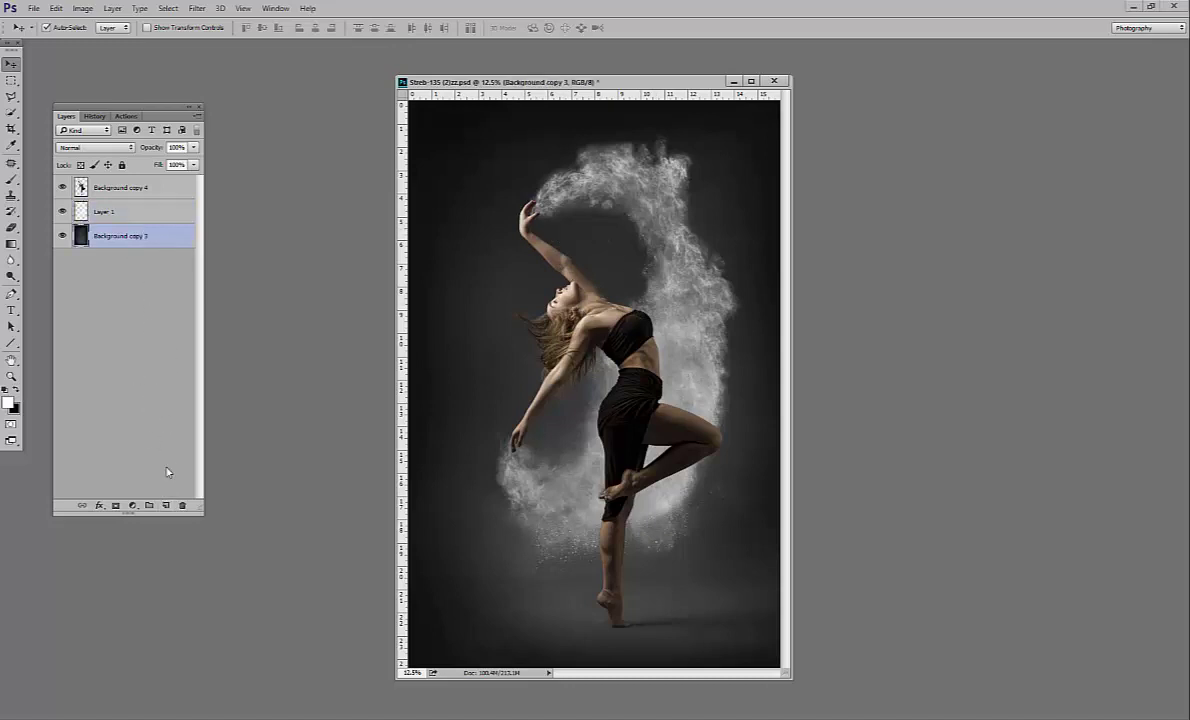
{"action": "left_click", "coordinate": [166, 505]}
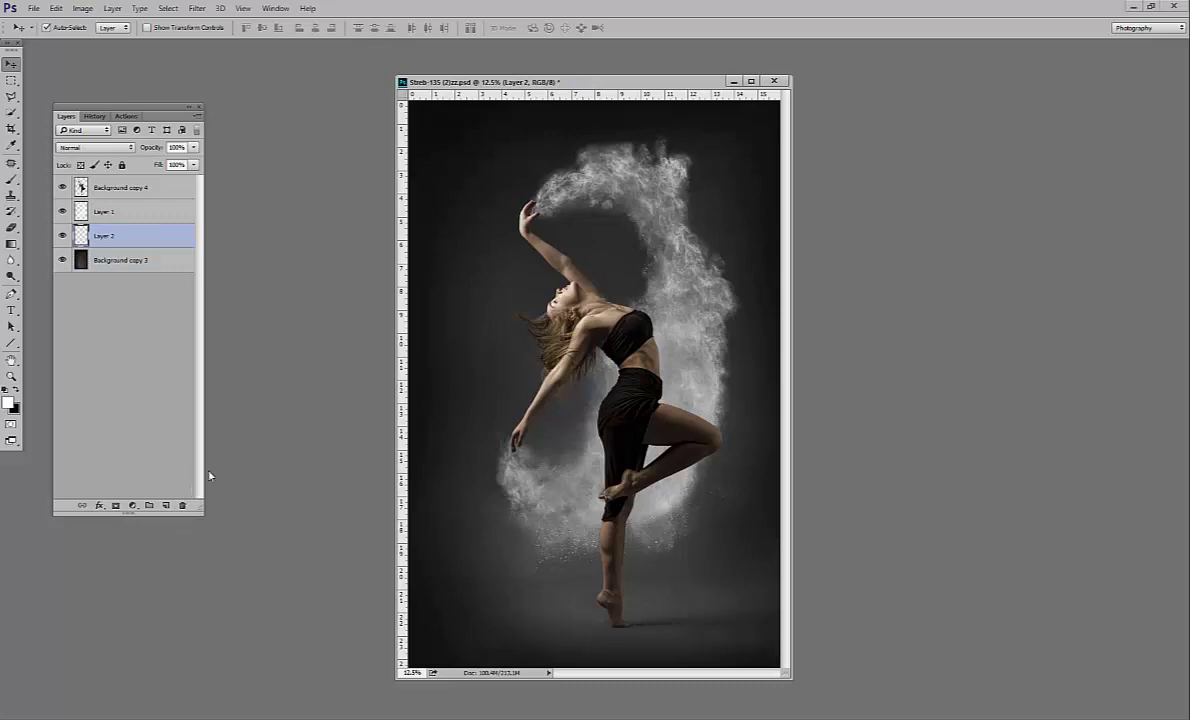
{"action": "key", "text": "ctrl+alt+2"}
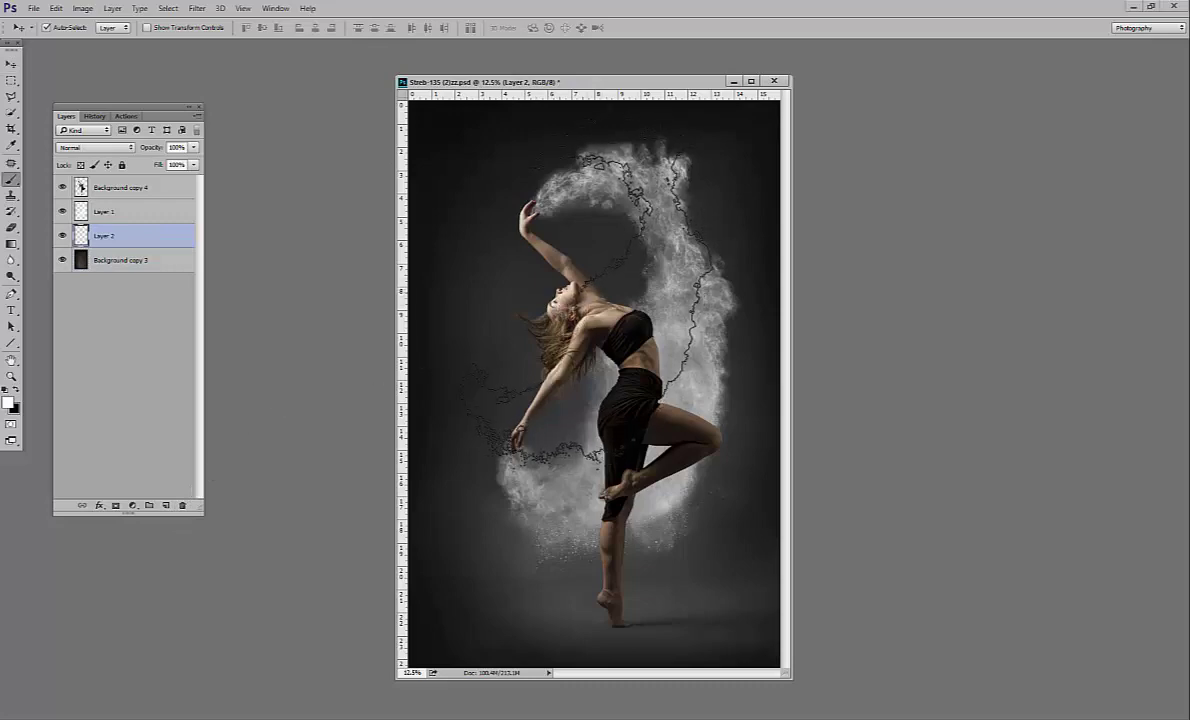
{"action": "key", "text": "b"}
{"action": "key", "text": "ctrl+h"}
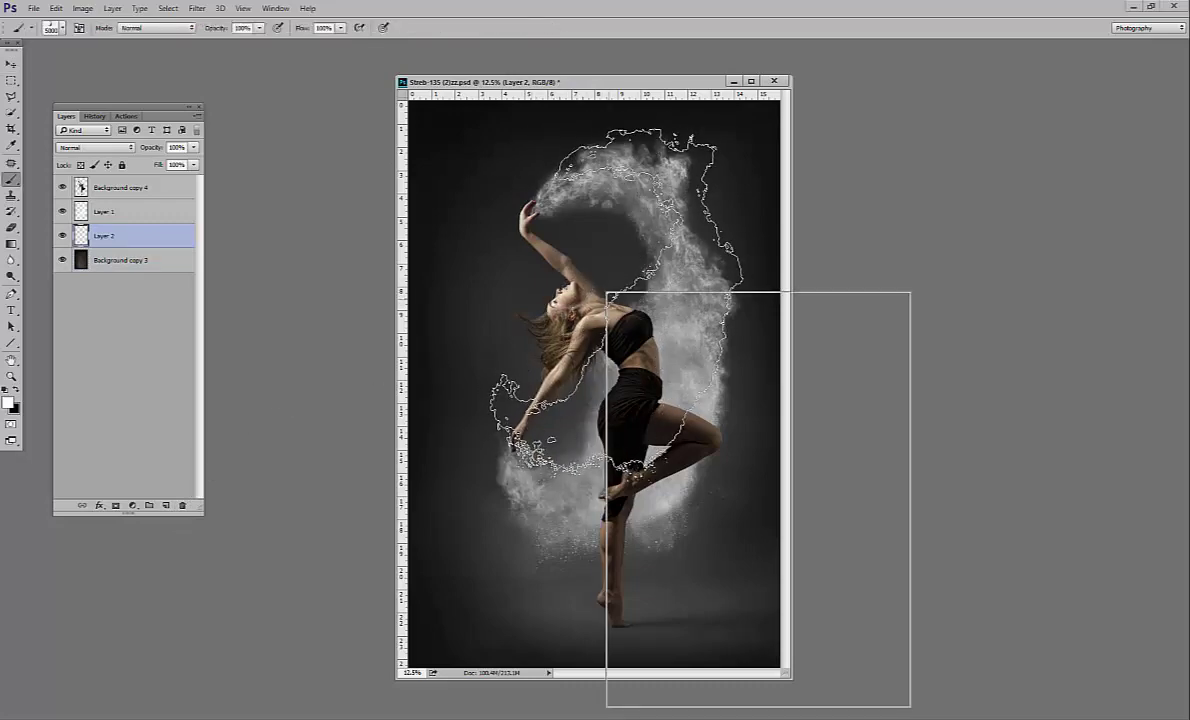
{"action": "right_click", "coordinate": [584, 293]}
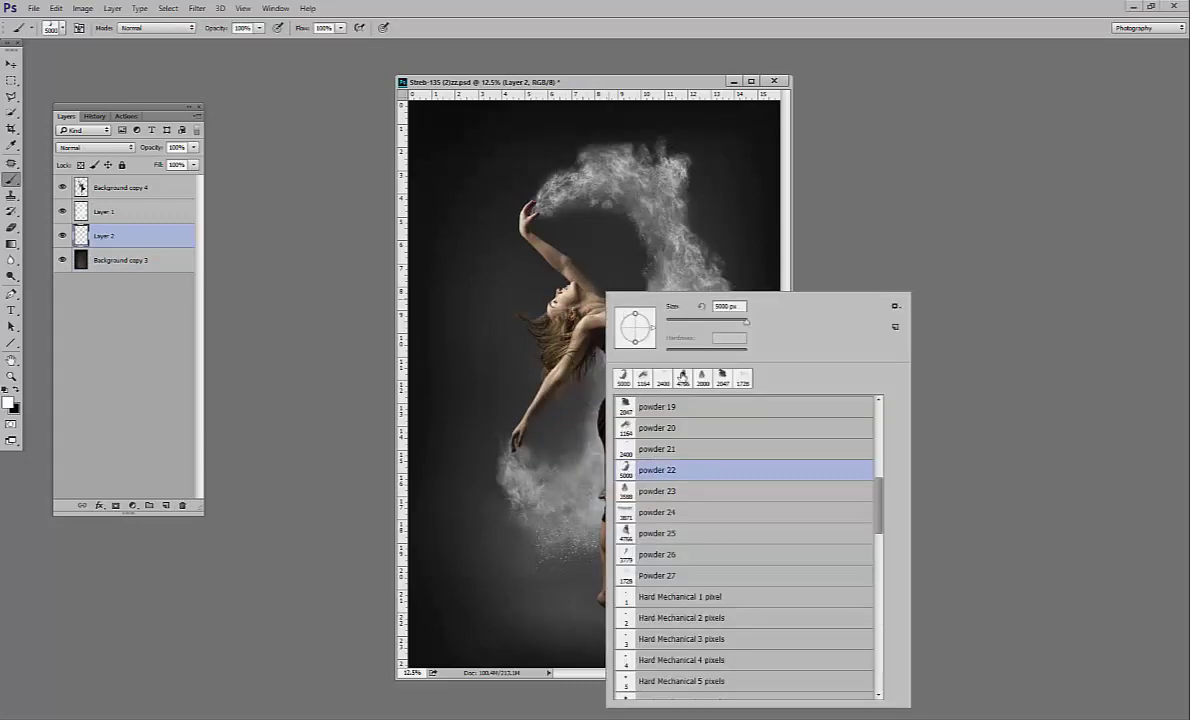
{"action": "left_click", "coordinate": [678, 536]}
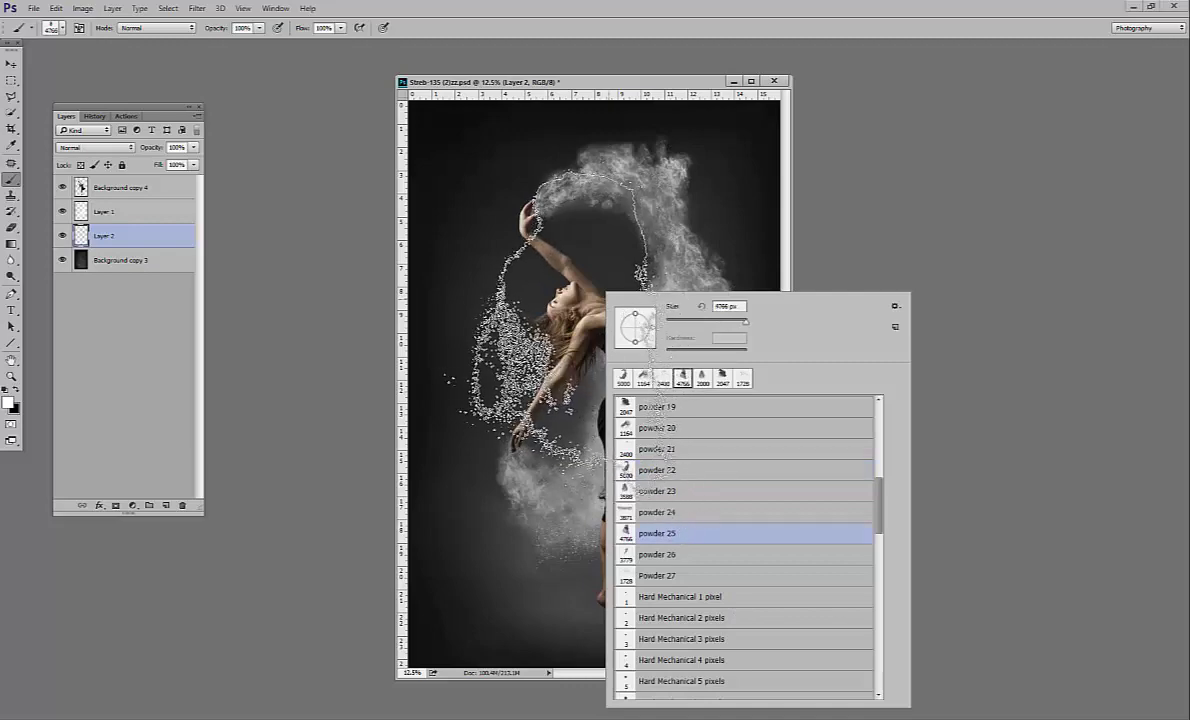
{"action": "key", "text": "Return"}
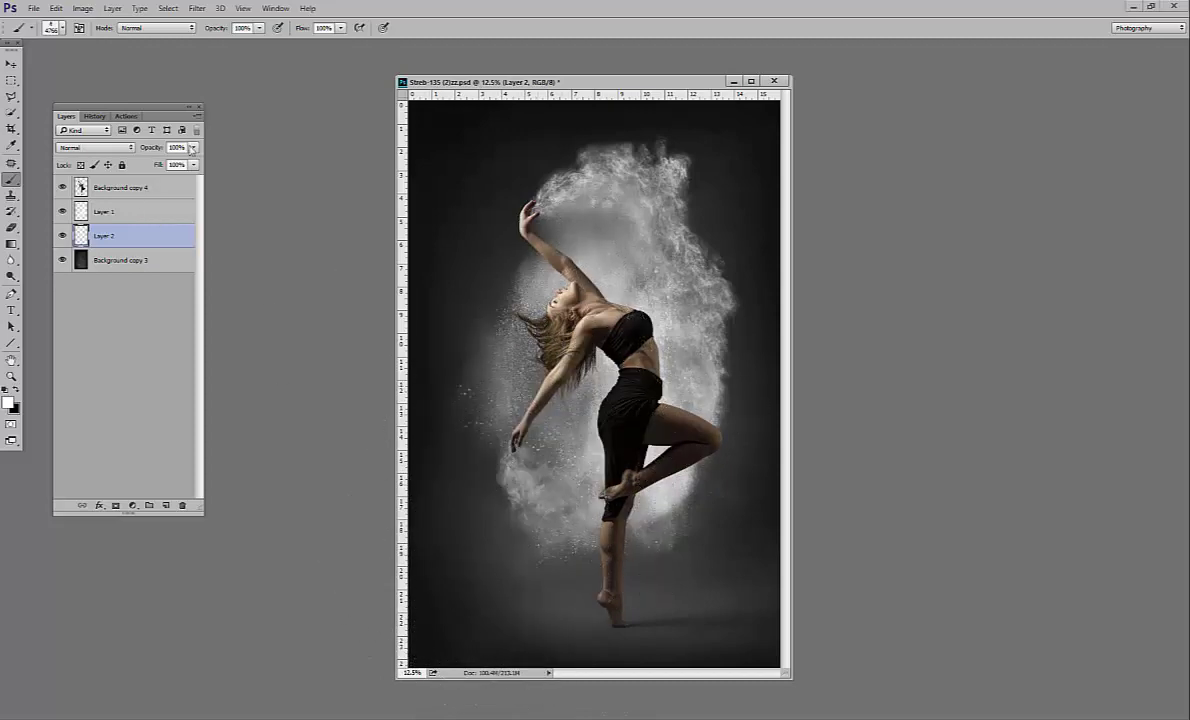
Step: Lower the opacity of Layer 2 to about 46% and rotate its powder cloud about -8.8°
{"action": "left_click_drag", "start_coordinate": [192, 148], "coordinate": [157, 164]}
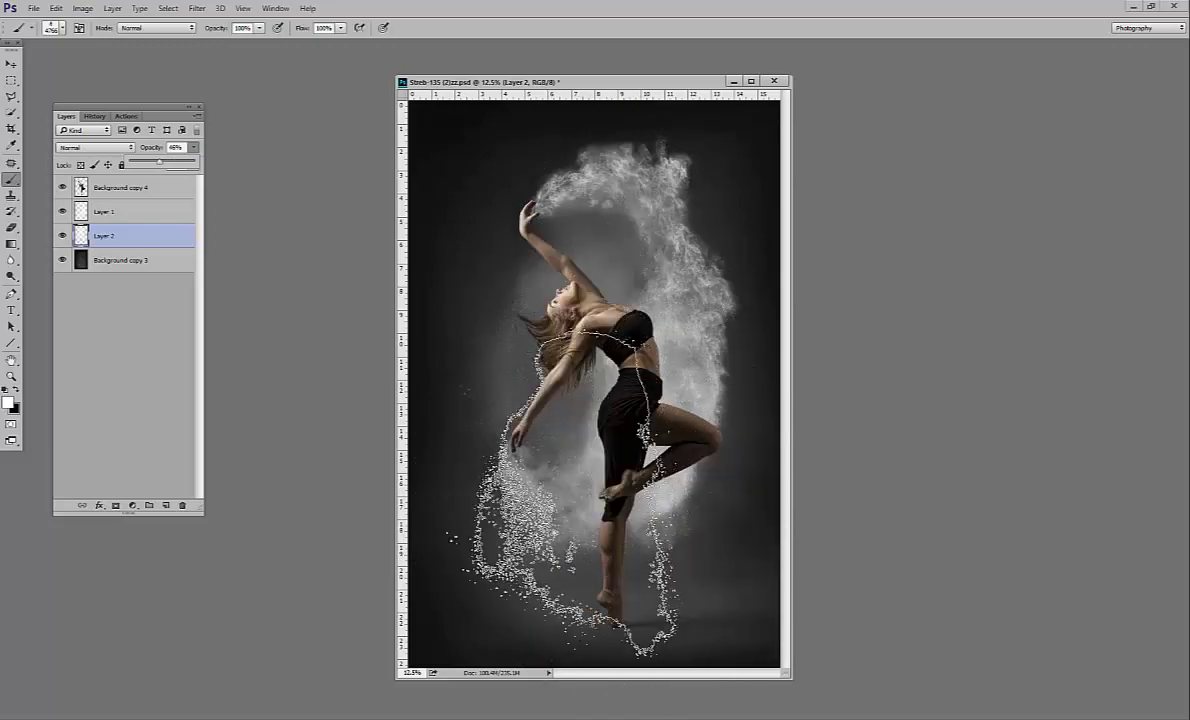
{"action": "key", "text": "ctrl+t"}
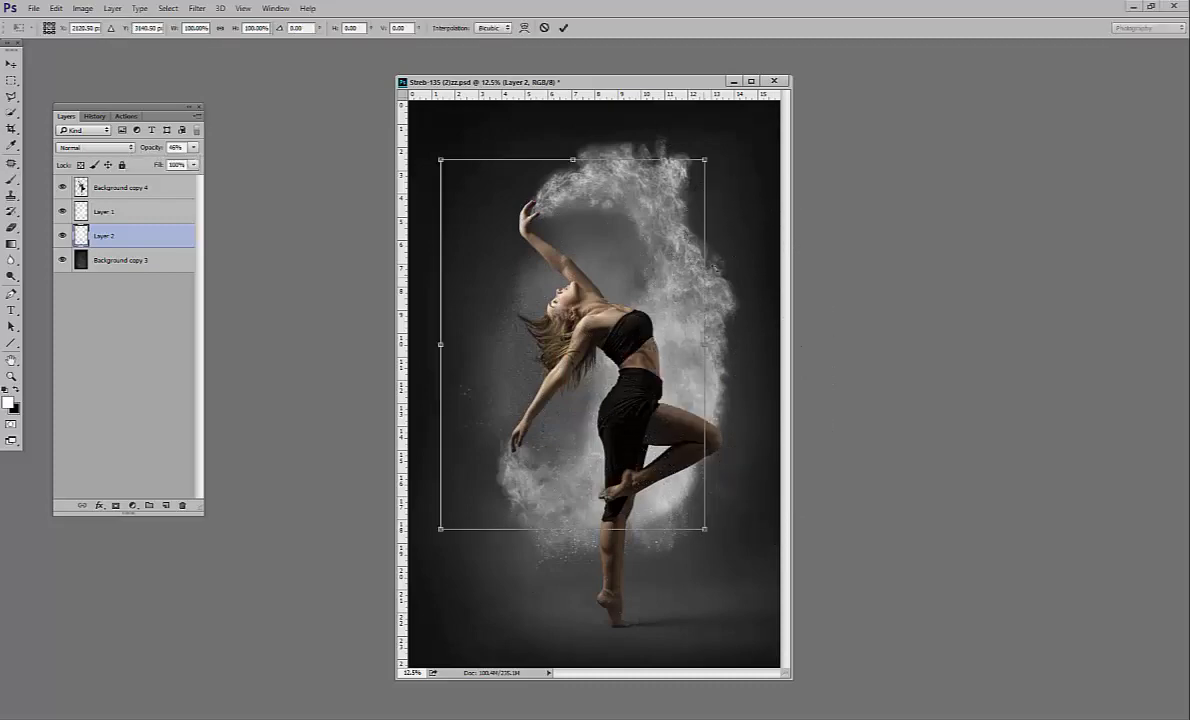
{"action": "left_click_drag", "start_coordinate": [728, 247], "coordinate": [760, 220]}
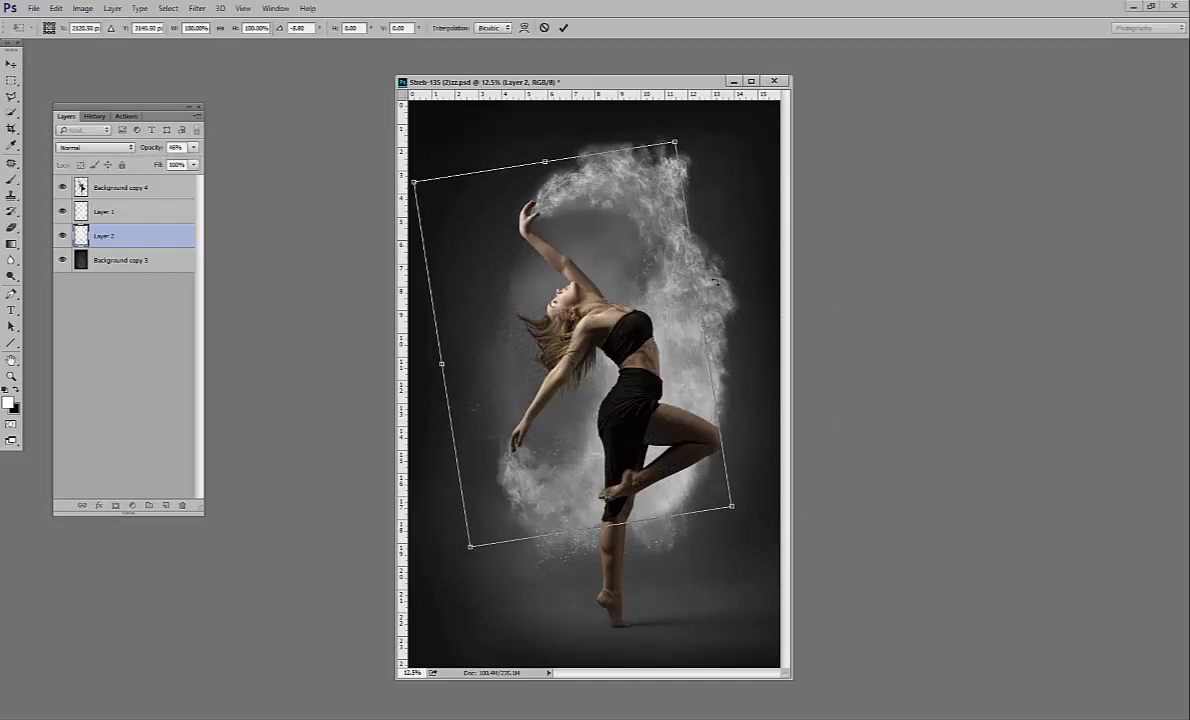
{"action": "key", "text": "Return"}
{"action": "key", "text": "b"}
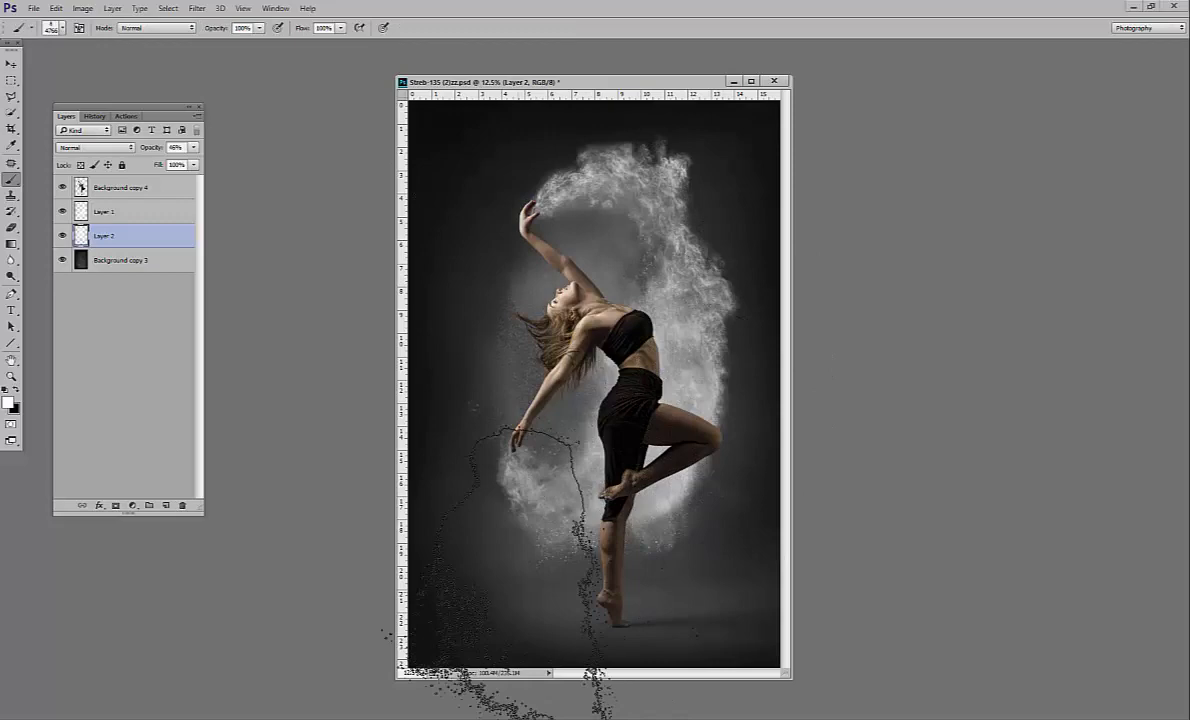
Step: Add an empty layer above Background copy 4 and stamp the powder 23 brush at 3588 px over the dancer's lowered hand
{"action": "left_click", "coordinate": [174, 190]}
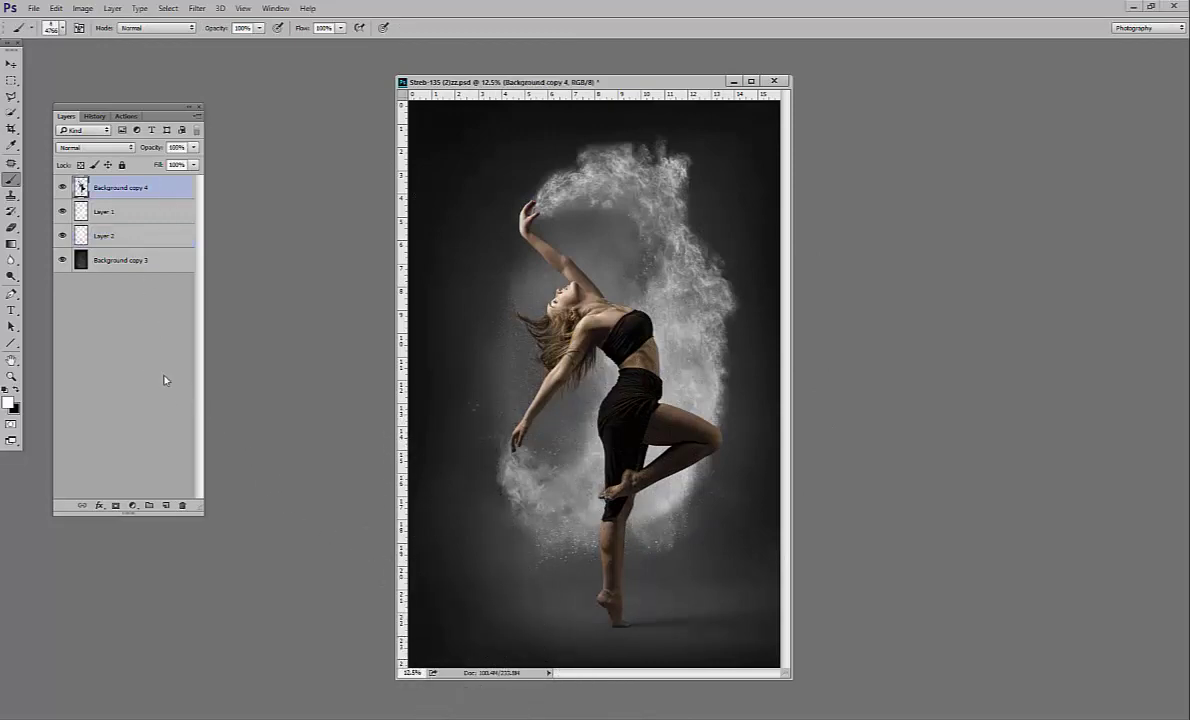
{"action": "left_click", "coordinate": [166, 506]}
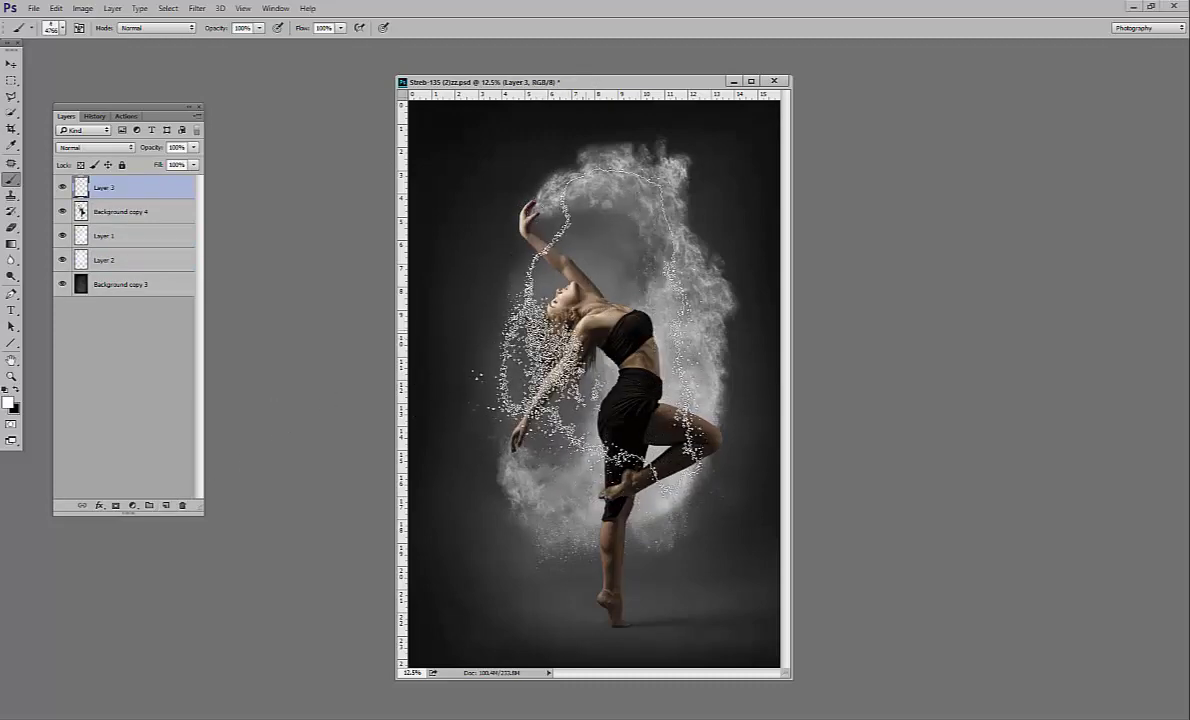
{"action": "right_click", "coordinate": [592, 306]}
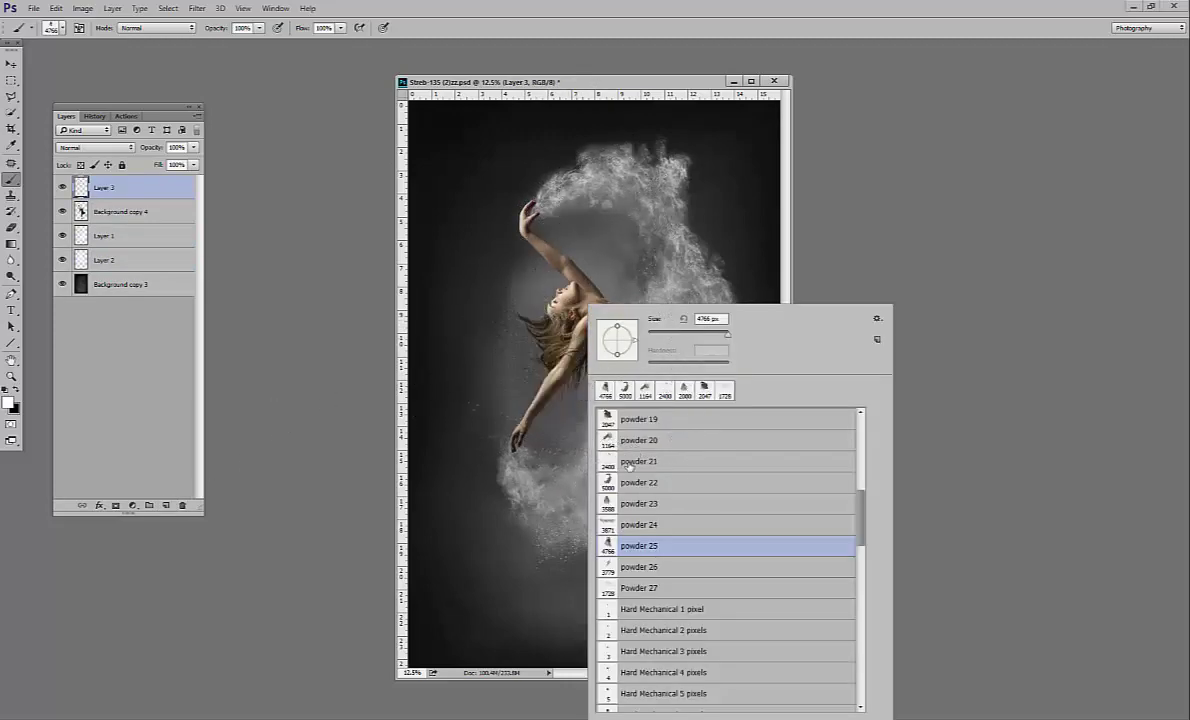
{"action": "left_click", "coordinate": [606, 506]}
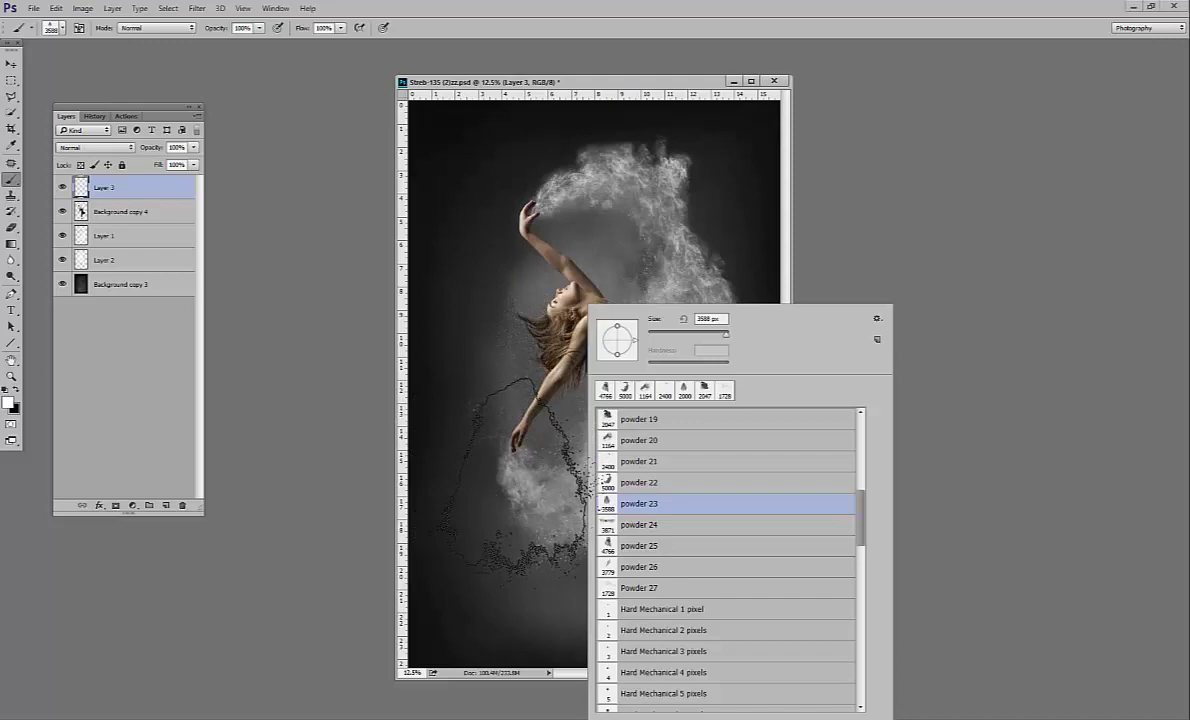
{"action": "left_click", "coordinate": [522, 476]}
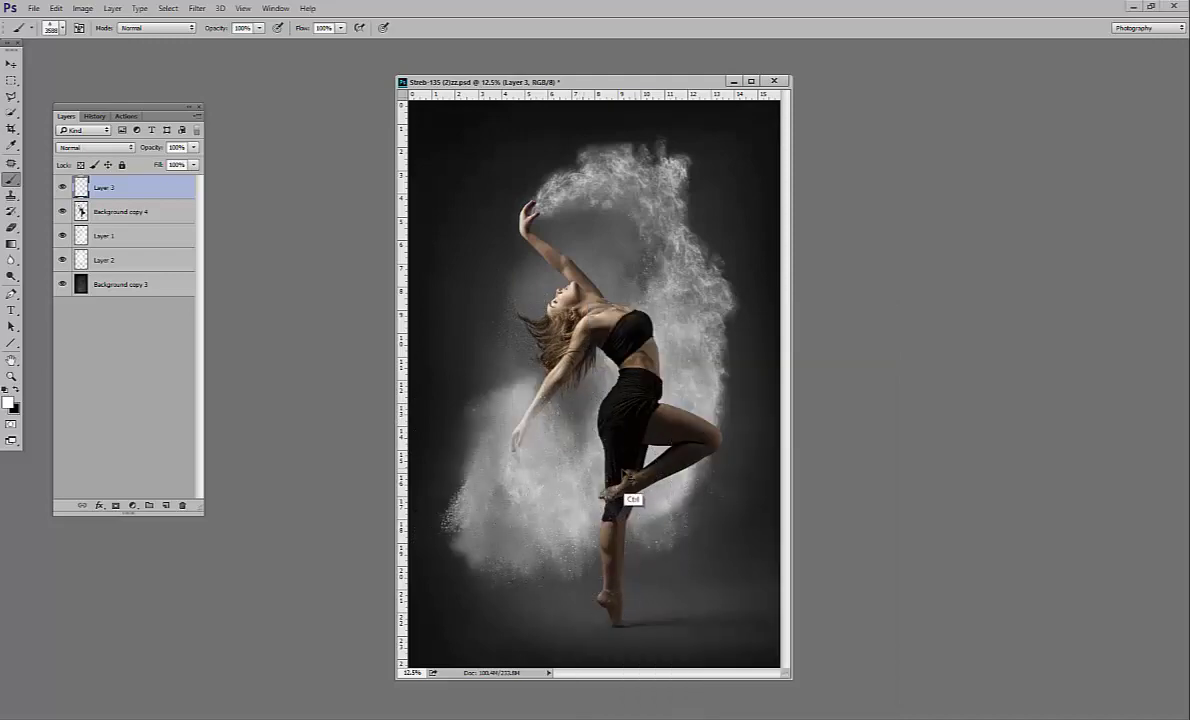
Step: Free-transform the Layer 3 powder cloud so it lies in front of the dancer's hips and legs
{"action": "key", "text": "ctrl+t"}
{"action": "left_click_drag", "start_coordinate": [544, 457], "coordinate": [644, 447]}
{"action": "key", "text": "Return"}
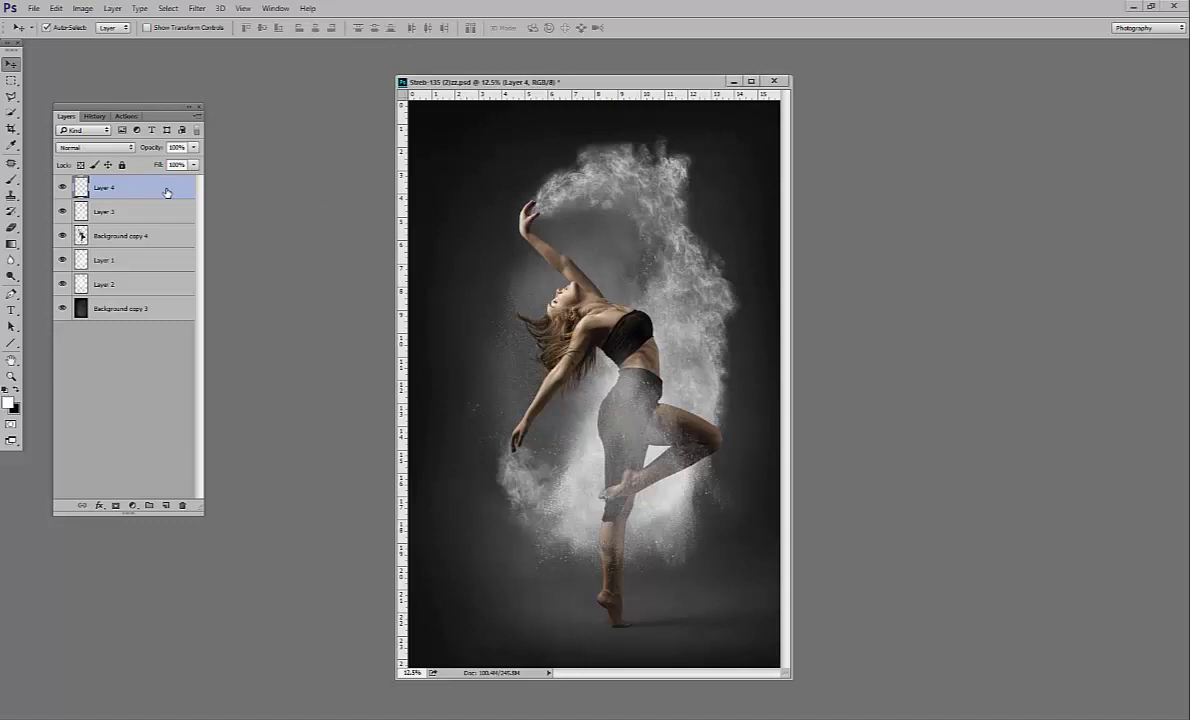
Step: Duplicate Layer 4, and place a copy of the Layer 3 powder above the dancer's chest beside the raised arm
{"action": "key", "text": "ctrl+j"}
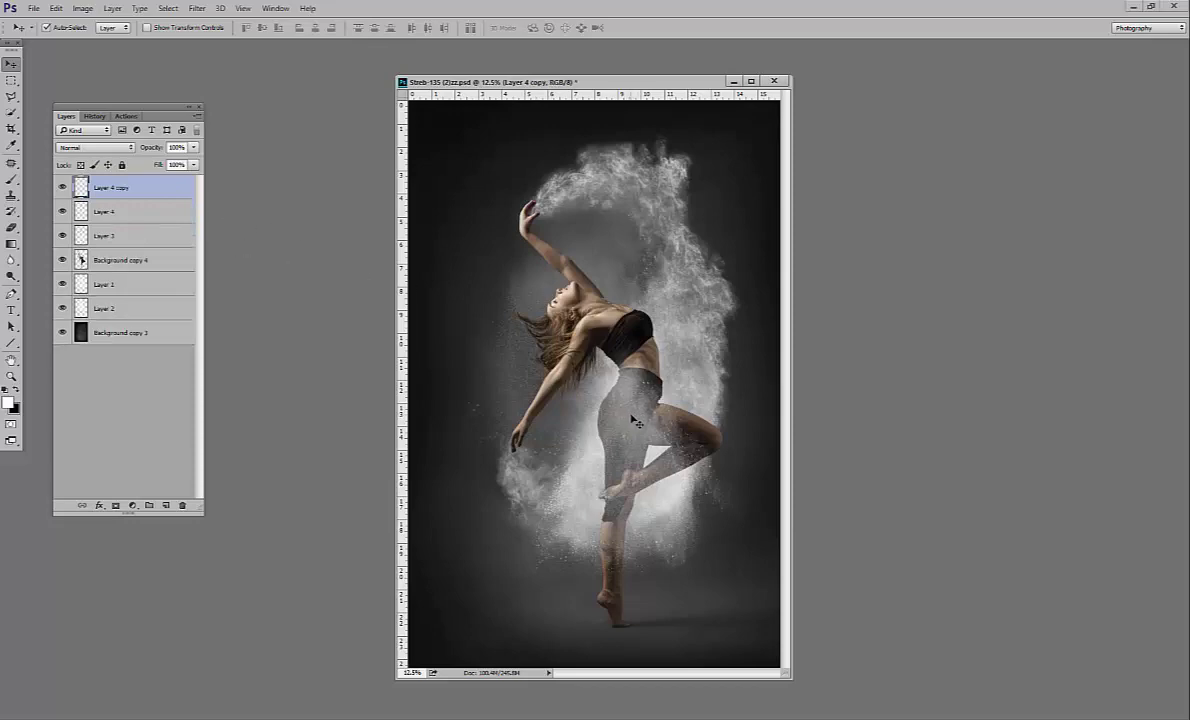
{"action": "left_click_drag", "start_coordinate": [636, 425], "coordinate": [658, 184]}
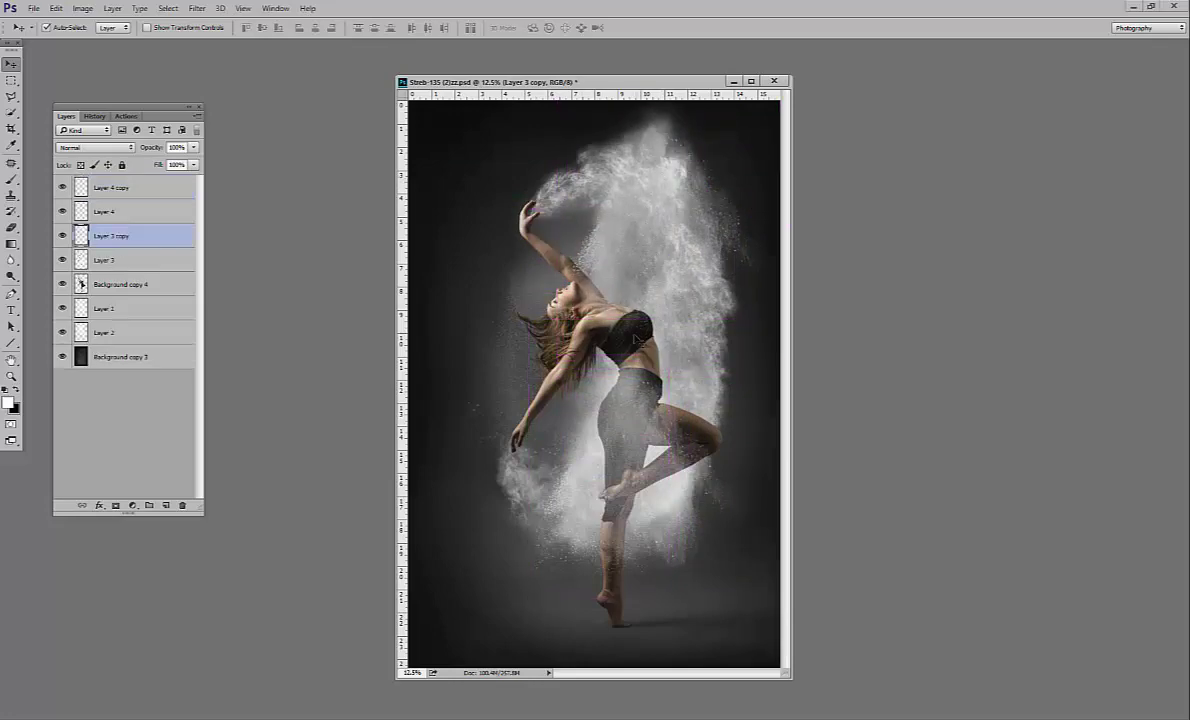
{"action": "scroll", "coordinate": [631, 341], "scroll_direction": "up", "scroll_amount": 3}
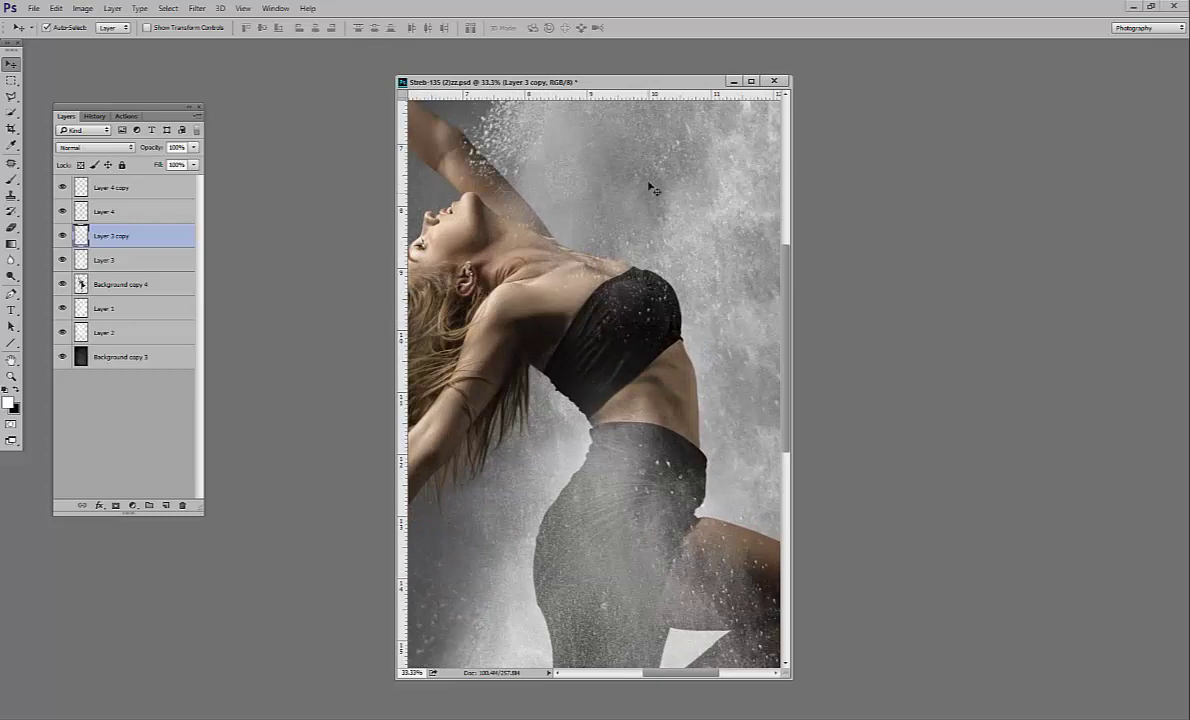
{"action": "mouse_move", "coordinate": [650, 188]}
{"action": "left_mouse_down"}
{"action": "mouse_move", "coordinate": [625, 205]}
{"action": "mouse_move", "coordinate": [633, 189]}
{"action": "left_mouse_up"}
{"action": "scroll", "coordinate": [630, 231], "scroll_direction": "down", "scroll_amount": 2}
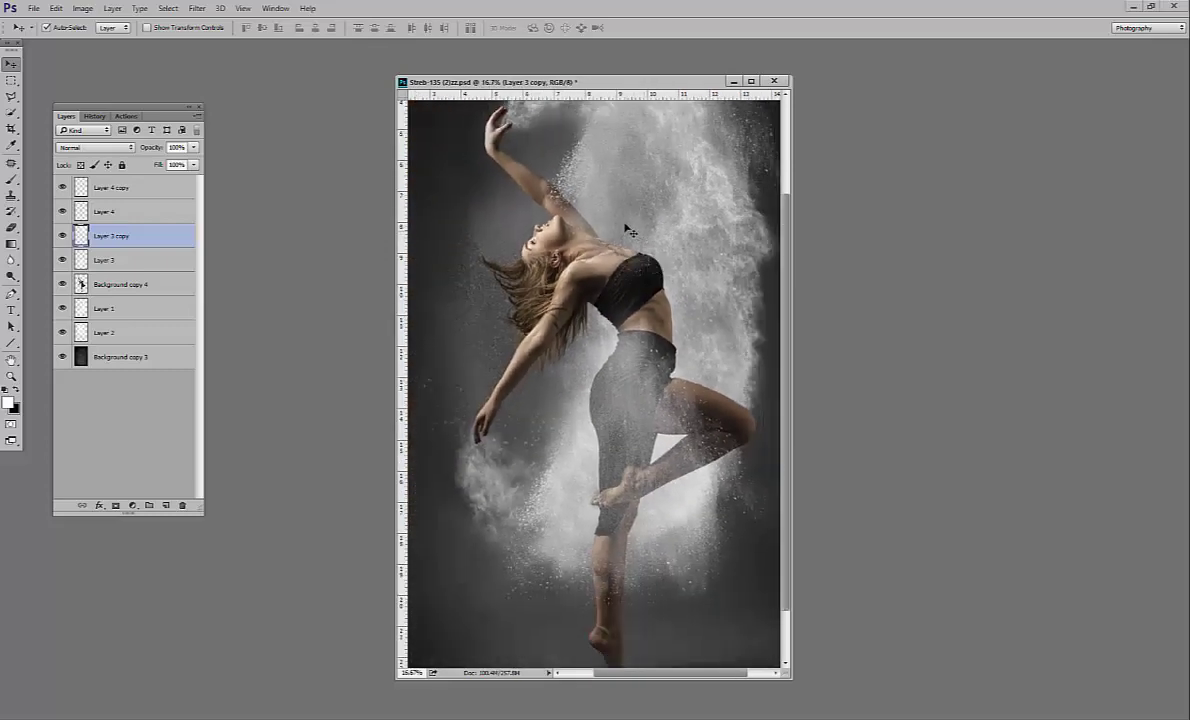
Step: Thin the Layer 3 copy powder from the raised arm across the upper cloud using the Eraser at 1200 px and 40% opacity
{"action": "key", "text": "b"}
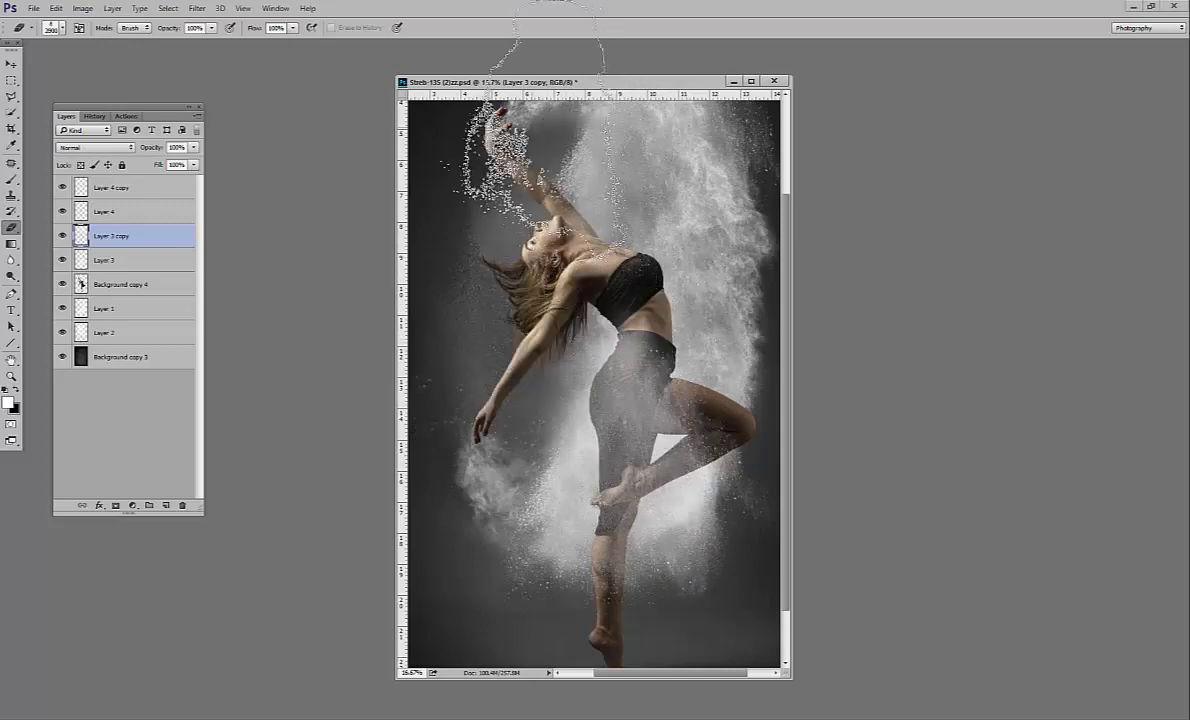
{"action": "key", "text": "bracketleft"}
{"action": "key", "text": "bracketleft"}
{"action": "key", "text": "bracketleft"}
{"action": "key", "text": "bracketleft"}
{"action": "key", "text": "bracketleft"}
{"action": "key", "text": "bracketleft"}
{"action": "key", "text": "bracketleft"}
{"action": "key", "text": "bracketleft"}
{"action": "key", "text": "bracketleft"}
{"action": "key", "text": "bracketleft"}
{"action": "key", "text": "bracketleft"}
{"action": "key", "text": "bracketleft"}
{"action": "key", "text": "bracketleft"}
{"action": "key", "text": "bracketleft"}
{"action": "key", "text": "bracketleft"}
{"action": "key", "text": "bracketleft"}
{"action": "key", "text": "bracketleft"}
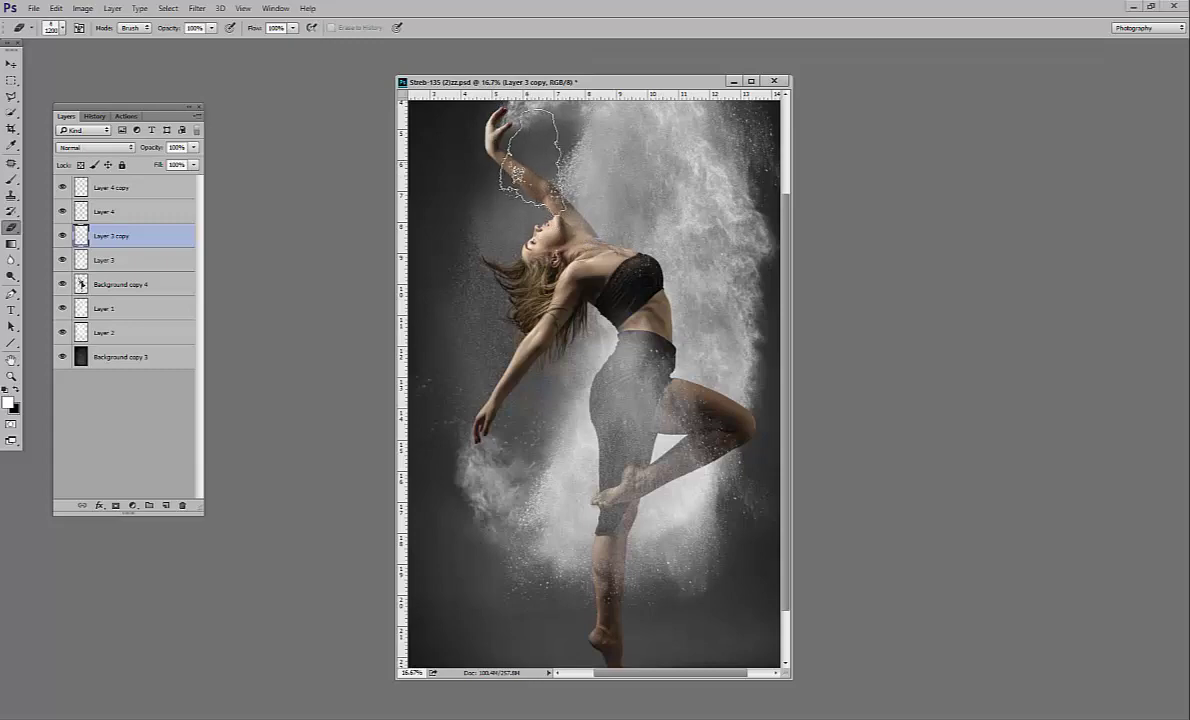
{"action": "key", "text": "4"}
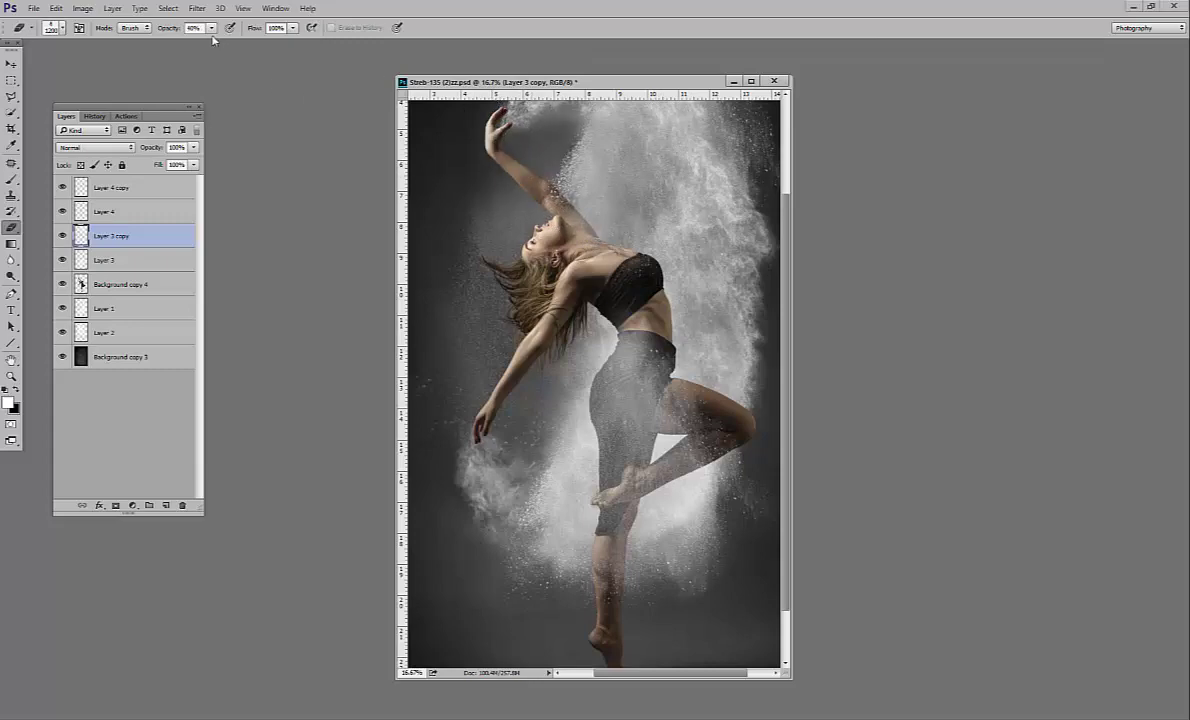
{"action": "left_click_drag", "start_coordinate": [514, 138], "coordinate": [590, 136]}
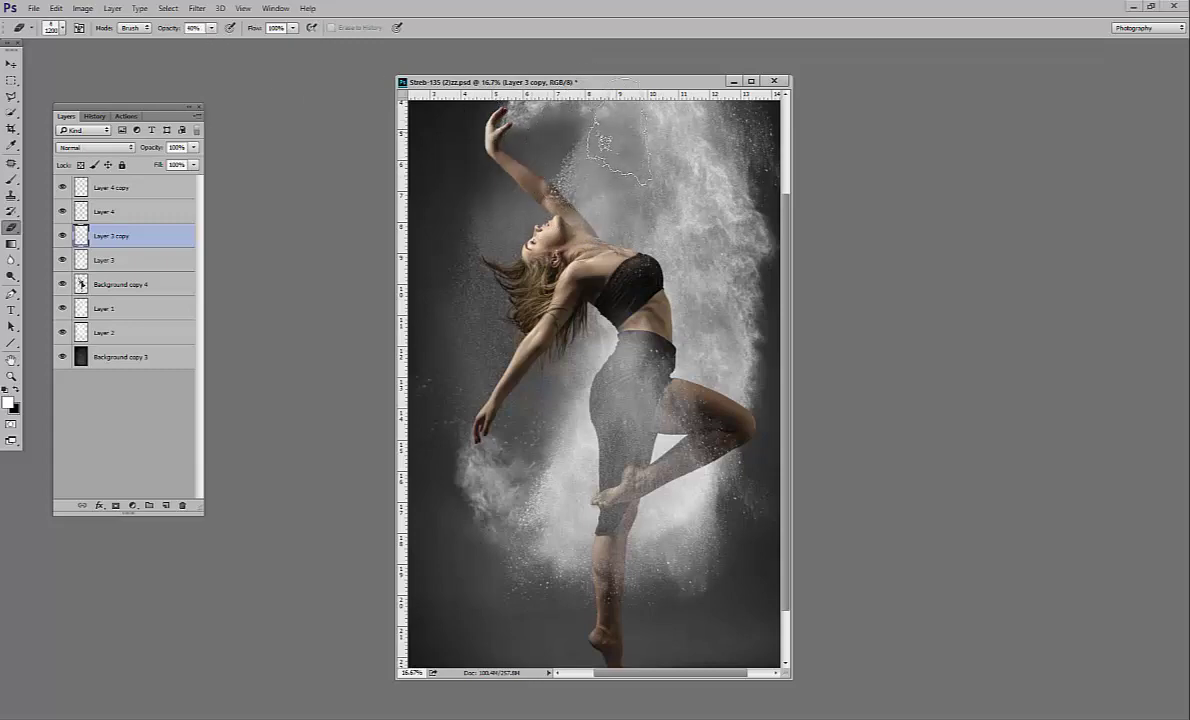
{"action": "left_click_drag", "start_coordinate": [516, 138], "coordinate": [642, 146]}
{"action": "mouse_move", "coordinate": [748, 158]}
{"action": "left_mouse_down"}
{"action": "mouse_move", "coordinate": [540, 125]}
{"action": "mouse_move", "coordinate": [762, 199]}
{"action": "mouse_move", "coordinate": [611, 146]}
{"action": "mouse_move", "coordinate": [642, 182]}
{"action": "mouse_move", "coordinate": [598, 101]}
{"action": "mouse_move", "coordinate": [558, 159]}
{"action": "mouse_move", "coordinate": [571, 93]}
{"action": "mouse_move", "coordinate": [540, 165]}
{"action": "mouse_move", "coordinate": [670, 146]}
{"action": "mouse_move", "coordinate": [713, 123]}
{"action": "mouse_move", "coordinate": [705, 113]}
{"action": "mouse_move", "coordinate": [752, 190]}
{"action": "left_mouse_up"}
Step: Soften the peak of the powder cloud above the dancer with a few Eraser dabs at 40% opacity
{"action": "left_click", "coordinate": [703, 240], "text": "ctrl+alt"}
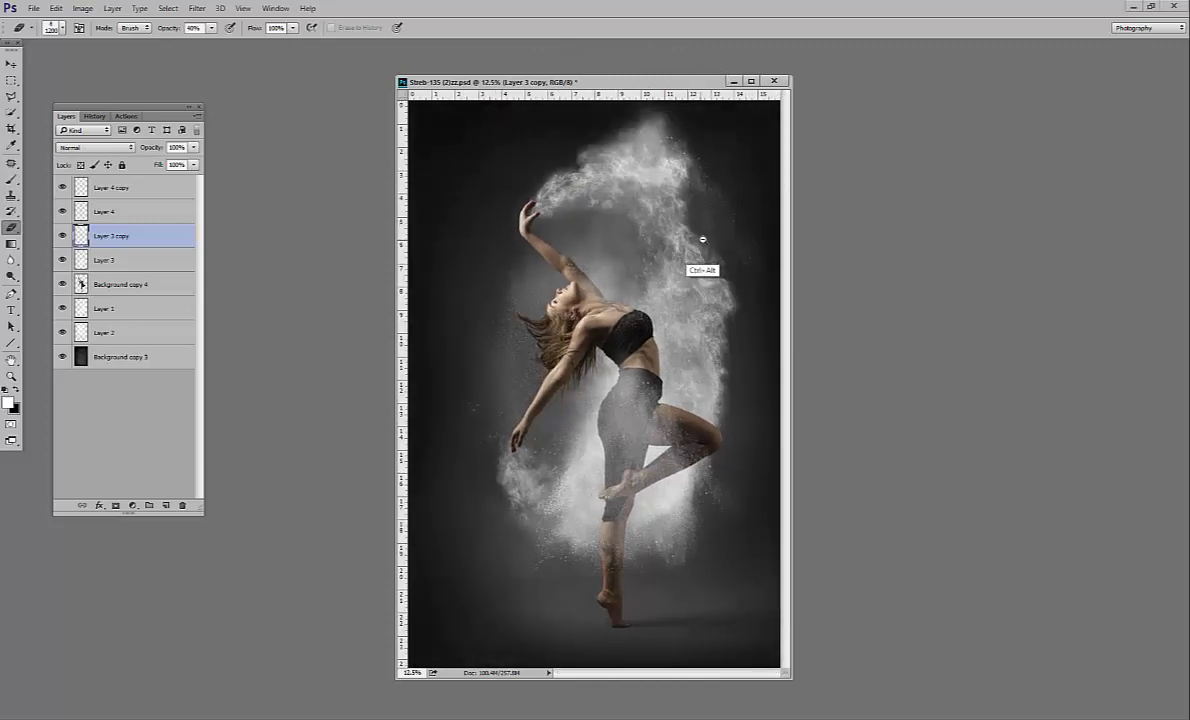
{"action": "left_click", "coordinate": [661, 149]}
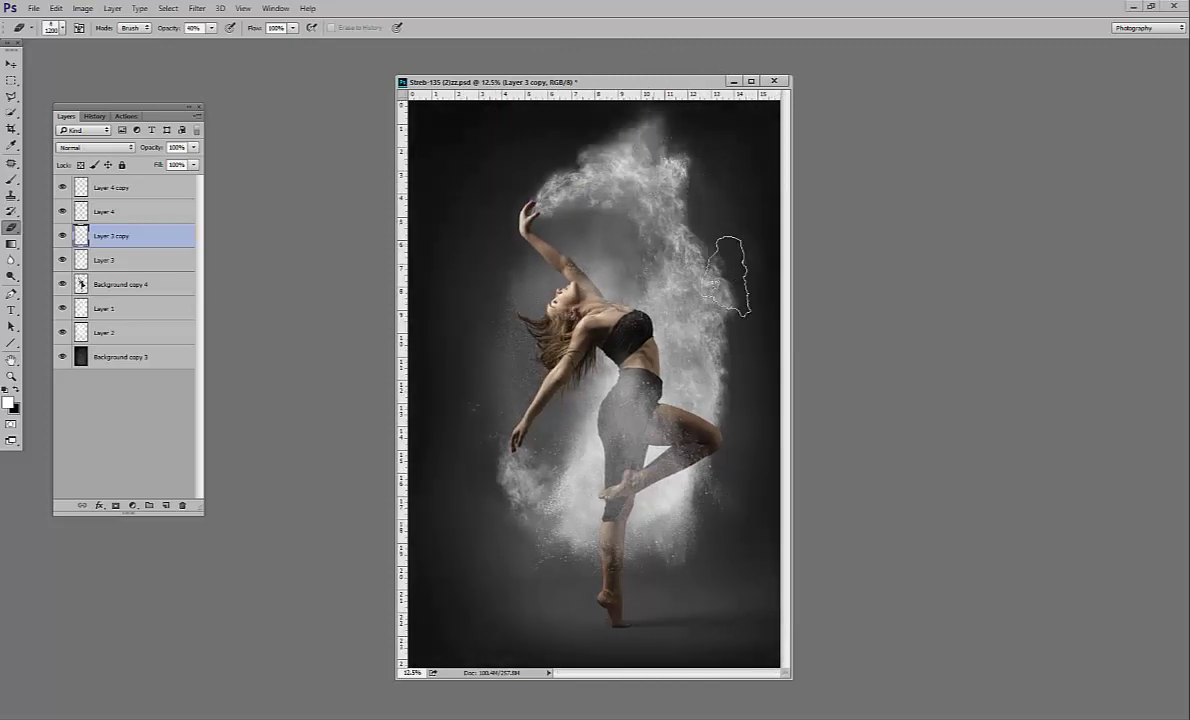
{"action": "left_click", "coordinate": [637, 144]}
{"action": "left_click", "coordinate": [626, 140]}
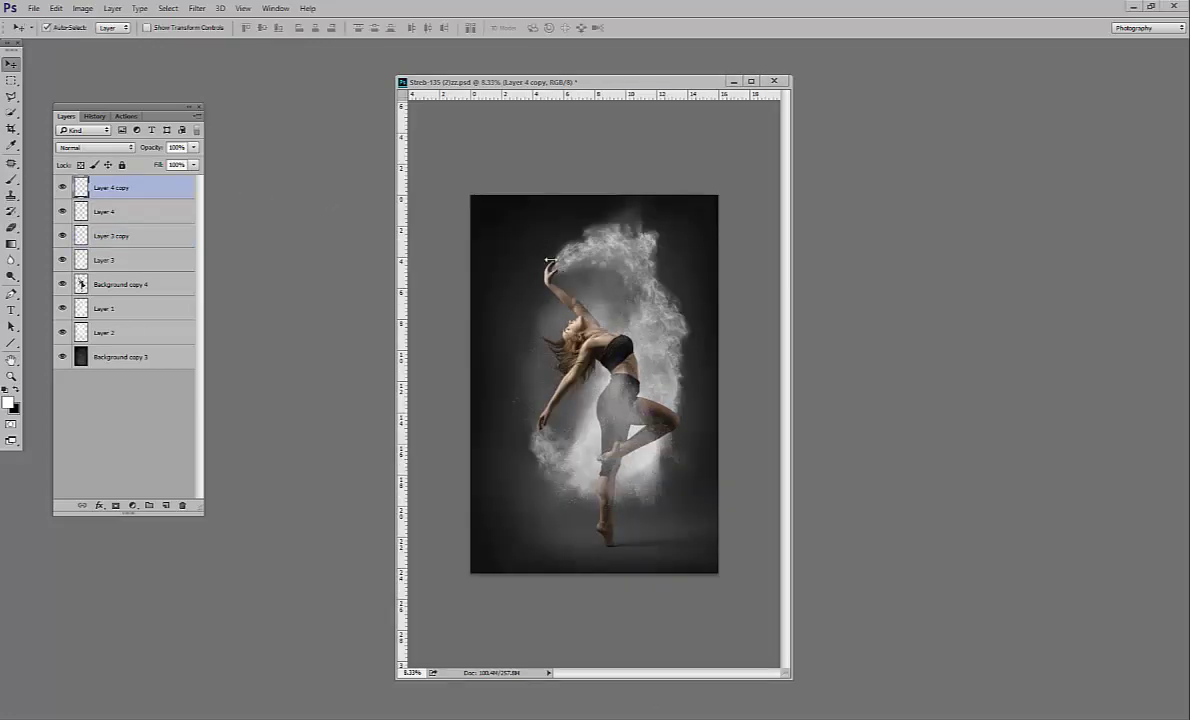
Step: Add an empty layer above Layer 4 copy and stamp the Powder 27 brush at the dancer's raised hand
{"action": "scroll", "coordinate": [541, 264], "scroll_direction": "up", "scroll_amount": 3}
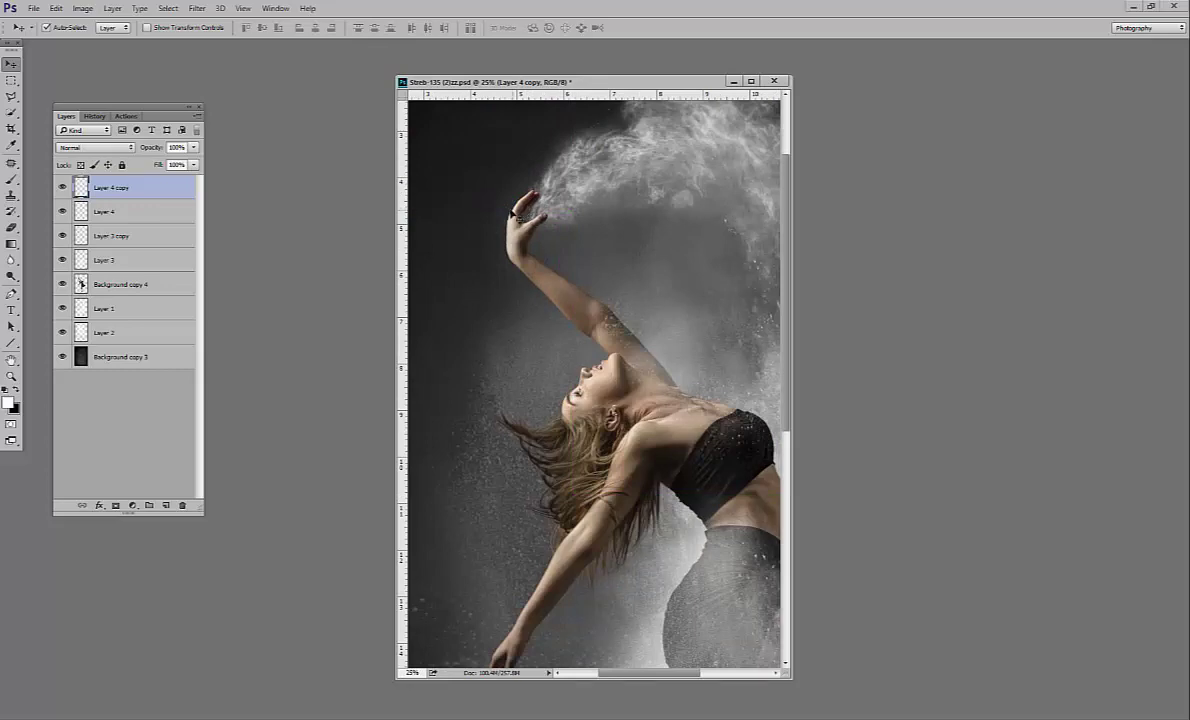
{"action": "key", "text": "b"}
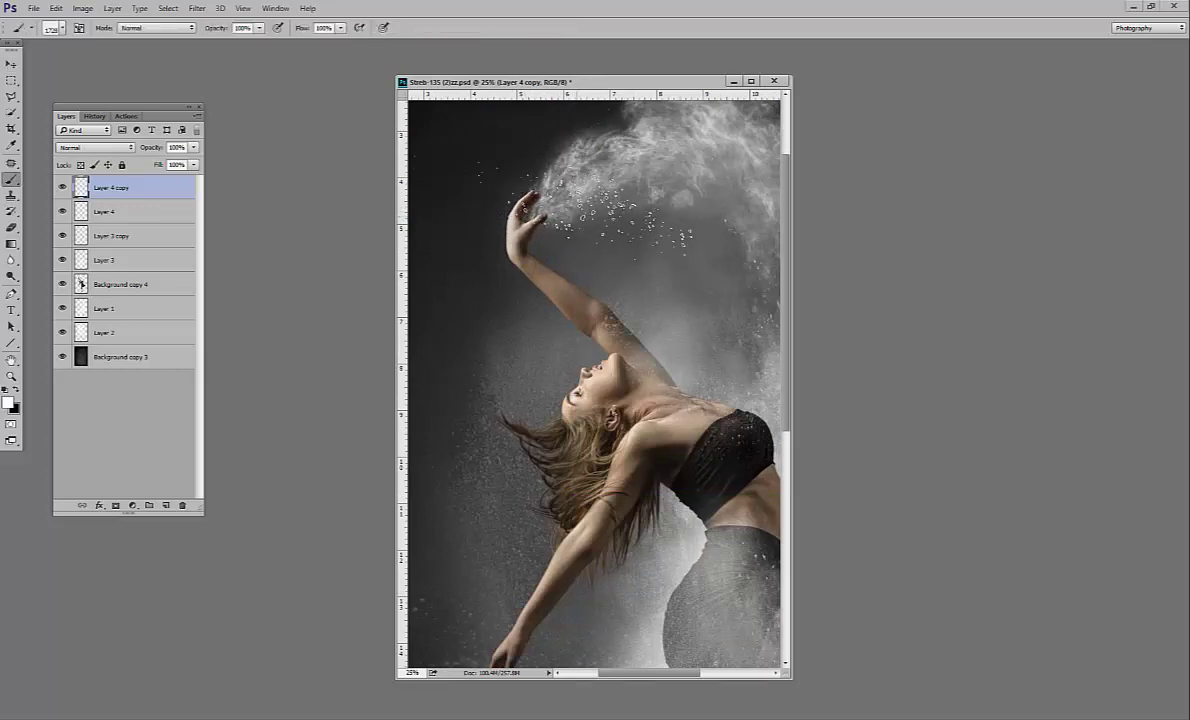
{"action": "left_click", "coordinate": [166, 505]}
{"action": "left_click", "coordinate": [492, 208]}
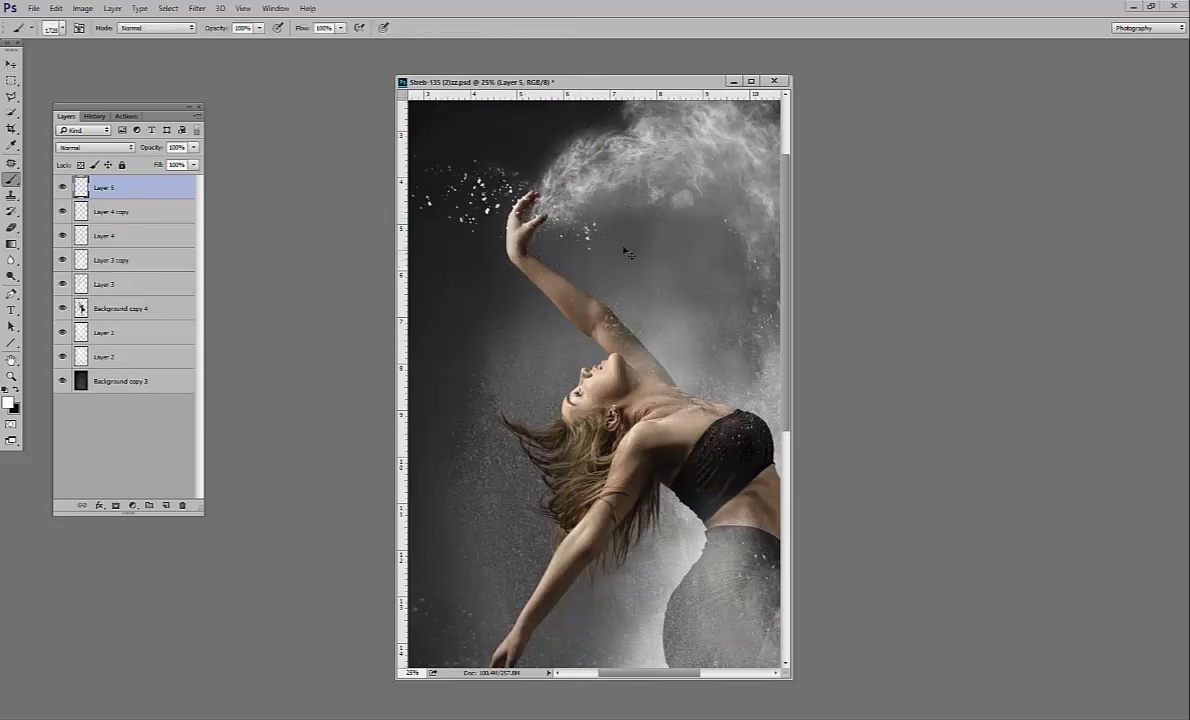
Step: Rotate the Layer 5 specks about 131°, move them over the raised fingertips, and erase the stray specks outside the hand
{"action": "key", "text": "ctrl+t"}
{"action": "left_click_drag", "start_coordinate": [652, 190], "coordinate": [414, 330]}
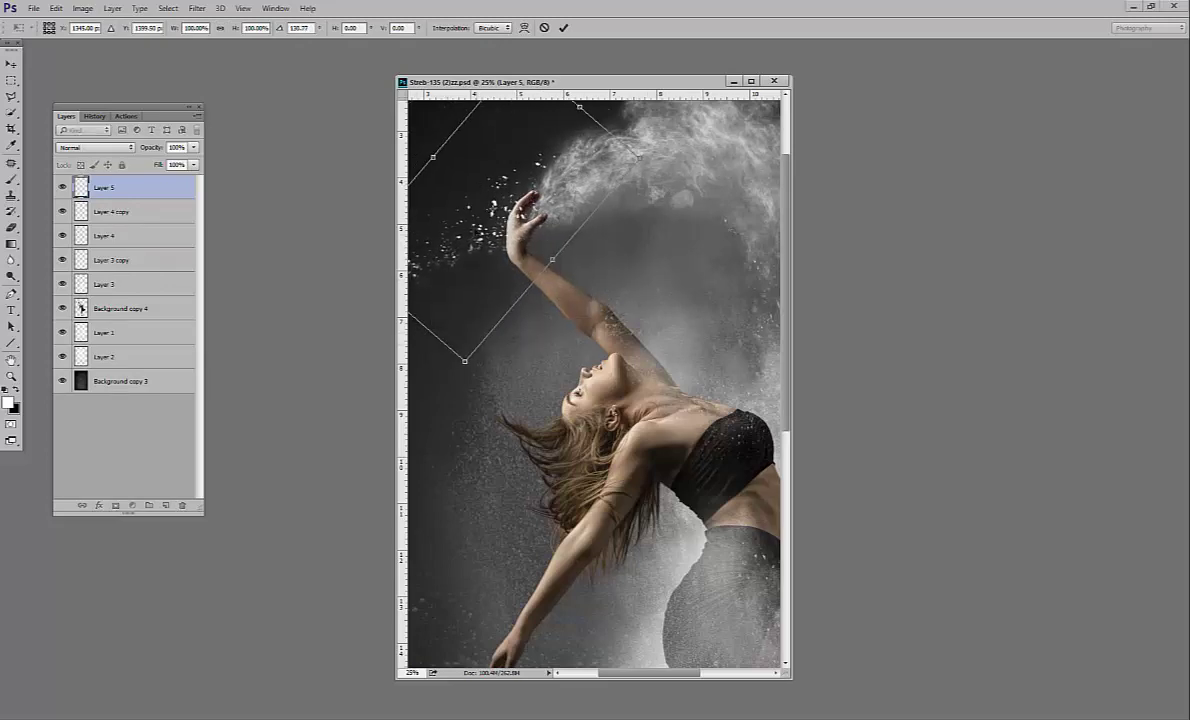
{"action": "left_click_drag", "start_coordinate": [475, 230], "coordinate": [566, 215]}
{"action": "key", "text": "Return"}
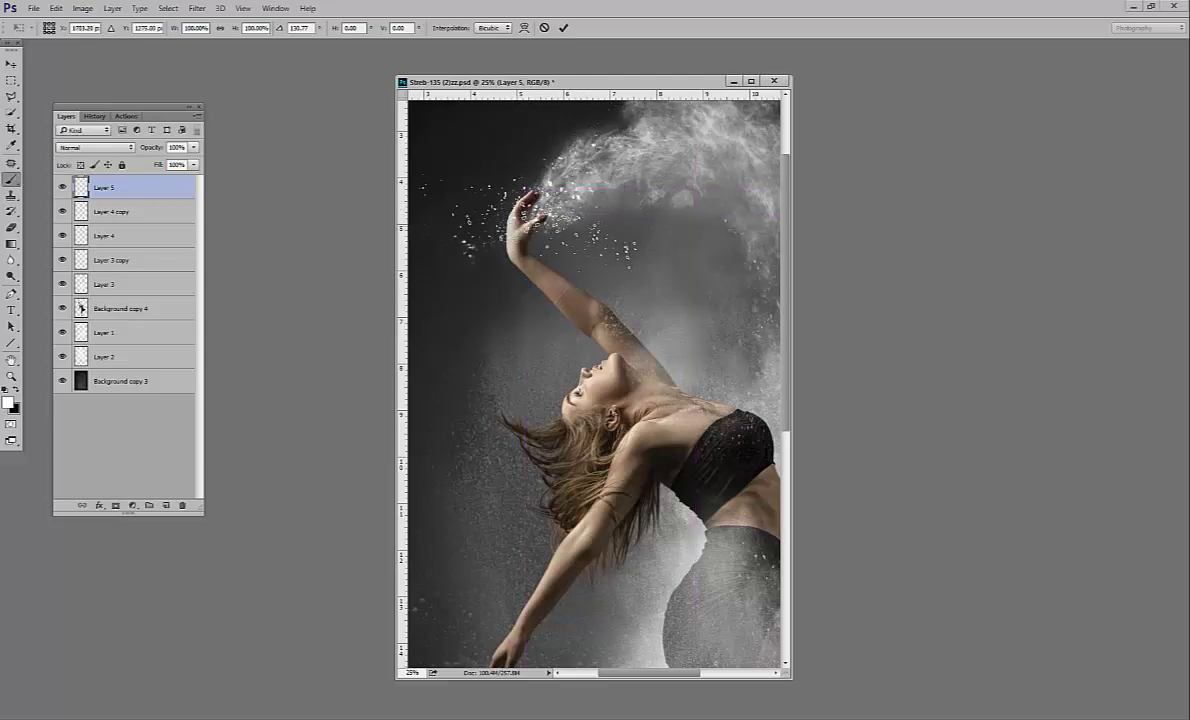
{"action": "key", "text": "Return"}
{"action": "key", "text": "e"}
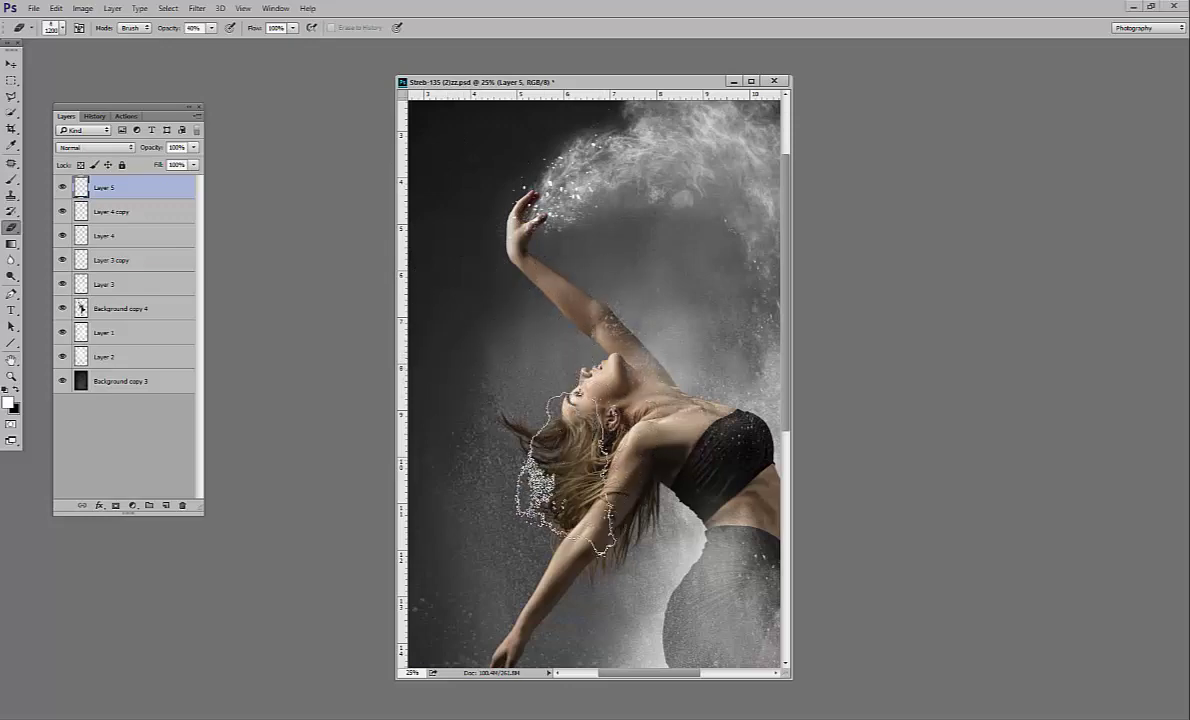
Step: Add an empty layer above Layer 5 for powder at the dancer's lowered hand and activate the Brush tool
{"action": "scroll", "coordinate": [500, 450], "scroll_direction": "down", "scroll_amount": 5}
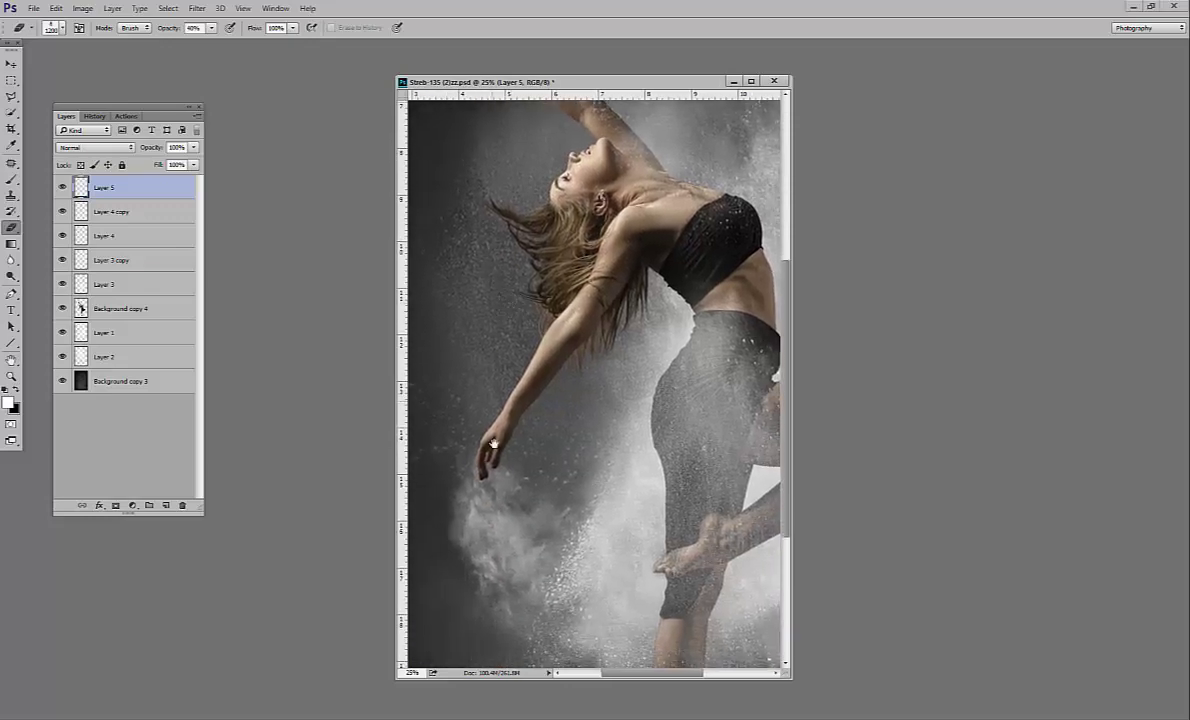
{"action": "key", "text": "v"}
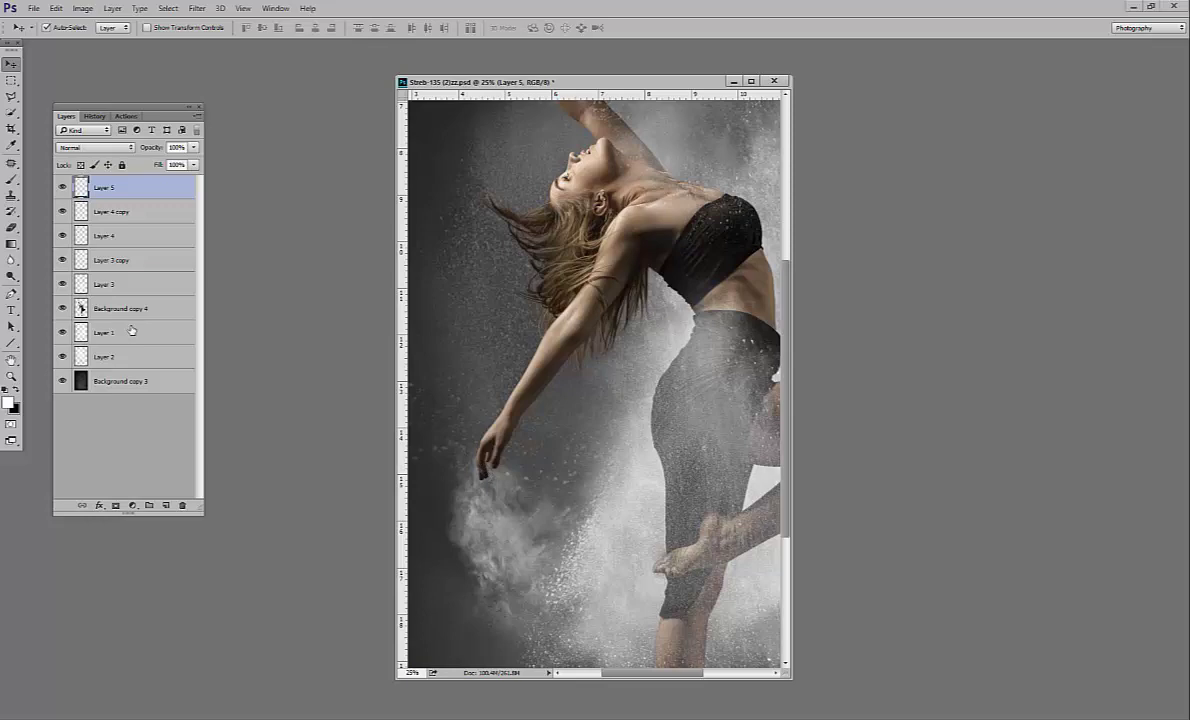
{"action": "left_click", "coordinate": [167, 507]}
{"action": "key", "text": "b"}
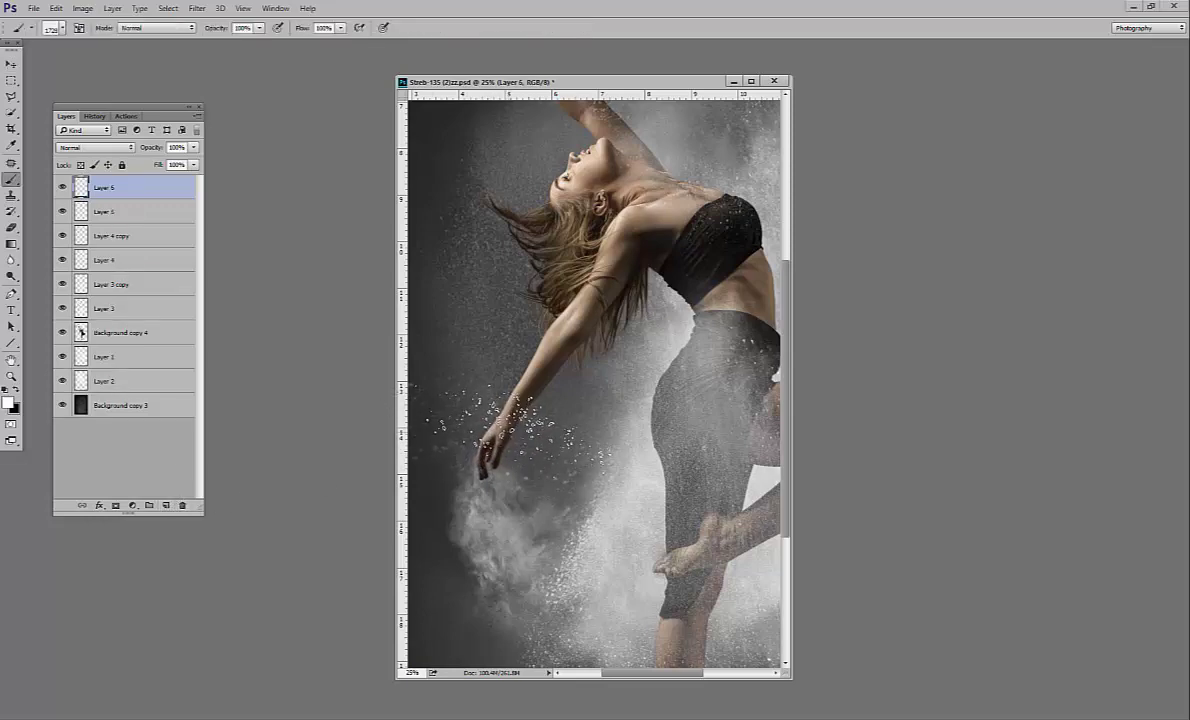
Step: Try stamping the powder 21 brush at 2400 px beside the dancer's lowered arm on Layer 6
{"action": "key", "text": "ctrl+alt+z"}
{"action": "key", "text": "ctrl+alt+z"}
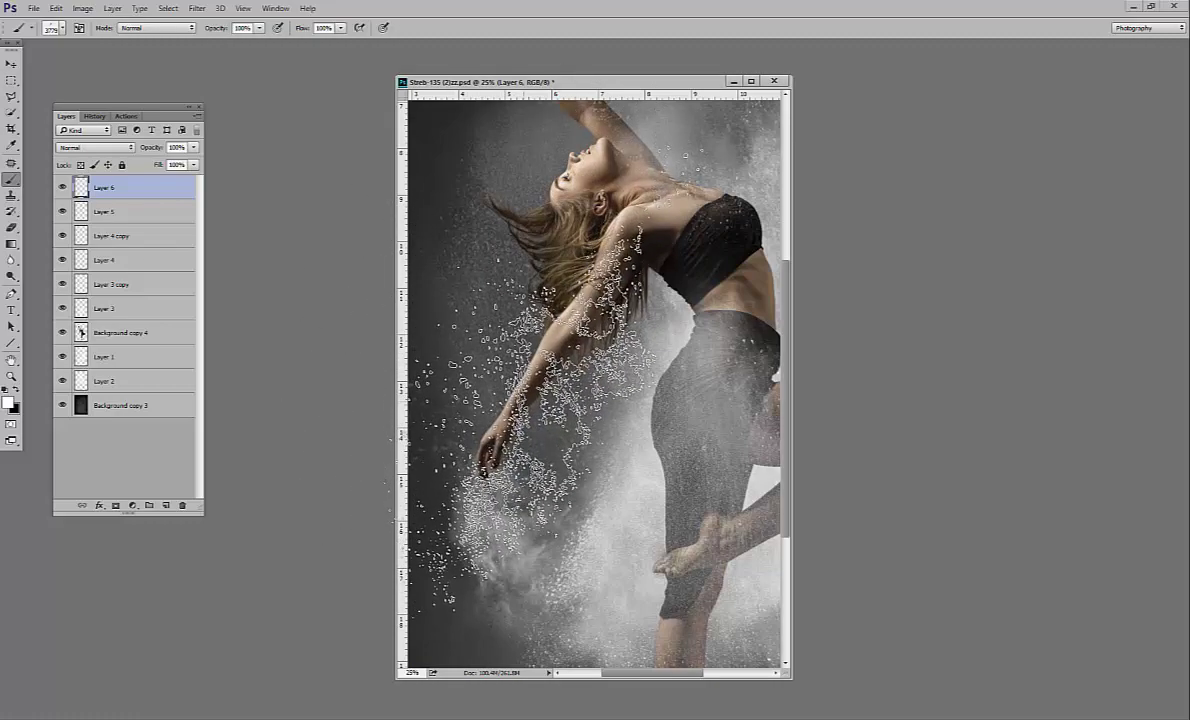
{"action": "key", "text": "."}
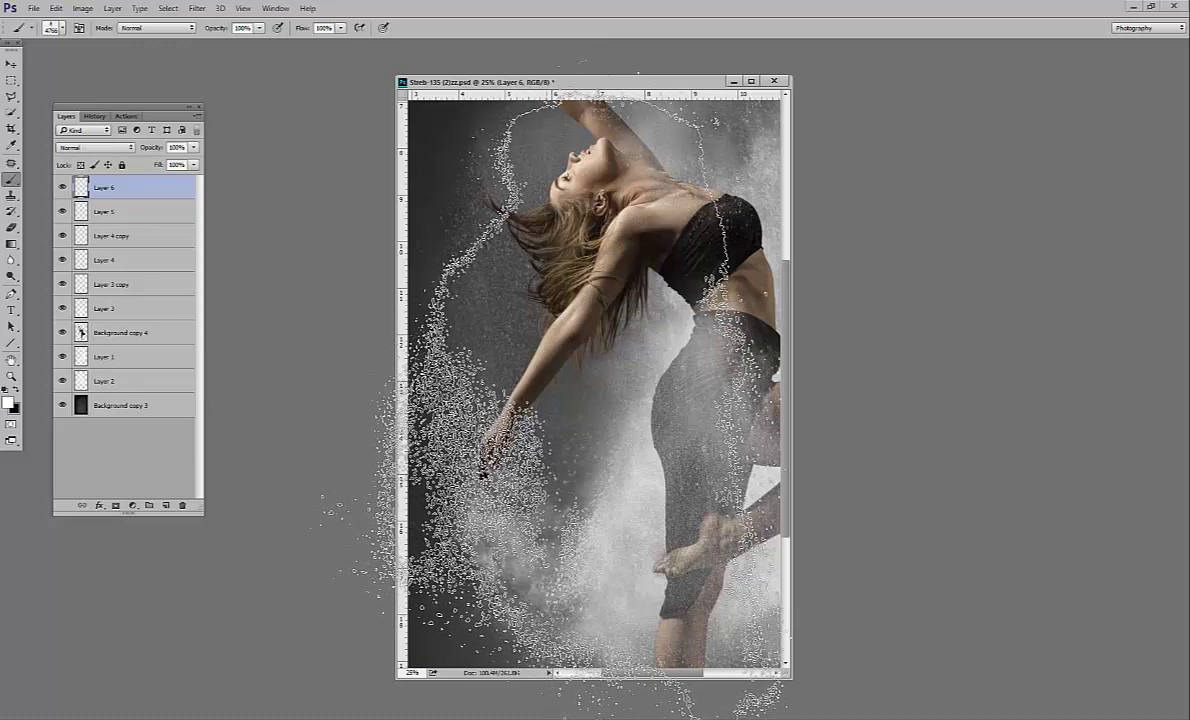
{"action": "key", "text": "."}
{"action": "key", "text": "."}
{"action": "key", "text": "."}
{"action": "key", "text": "."}
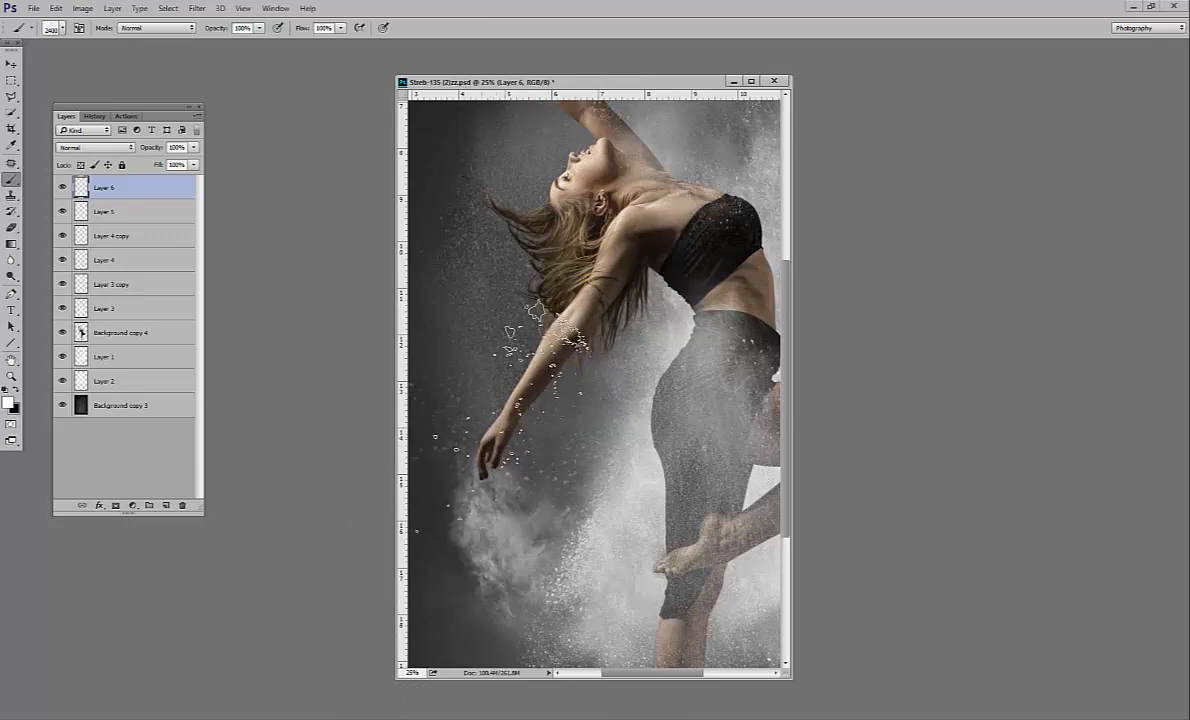
{"action": "left_click", "coordinate": [490, 385]}
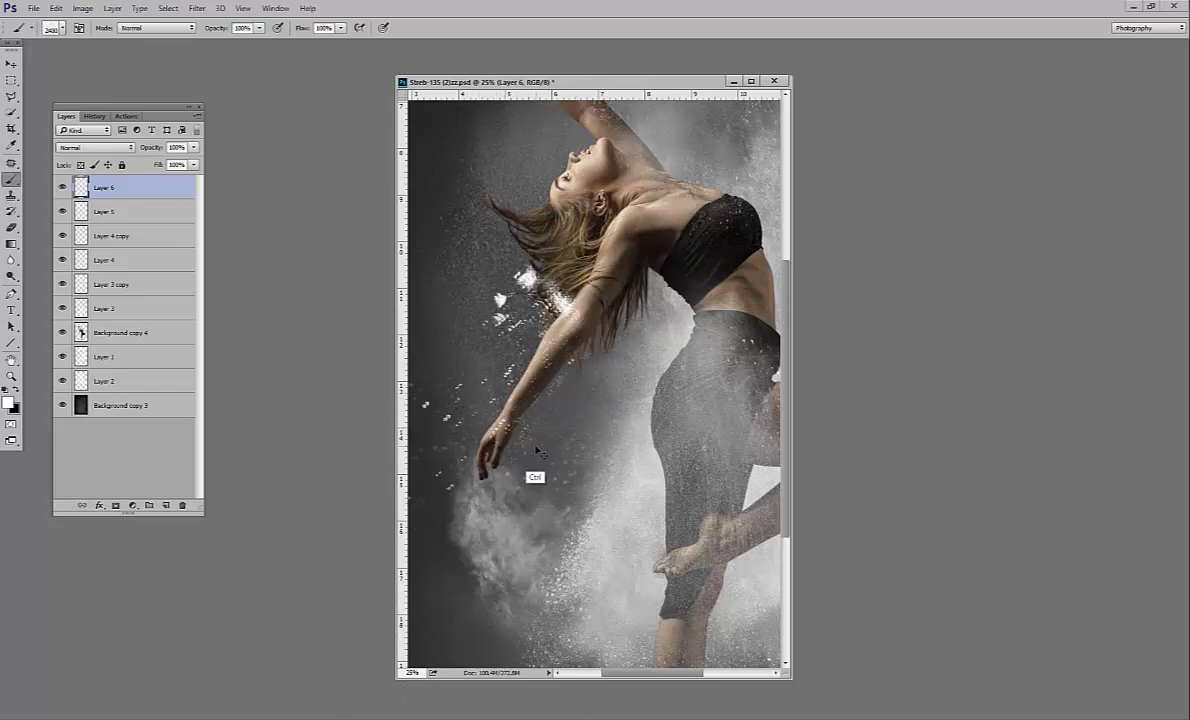
{"action": "right_click", "coordinate": [500, 300]}
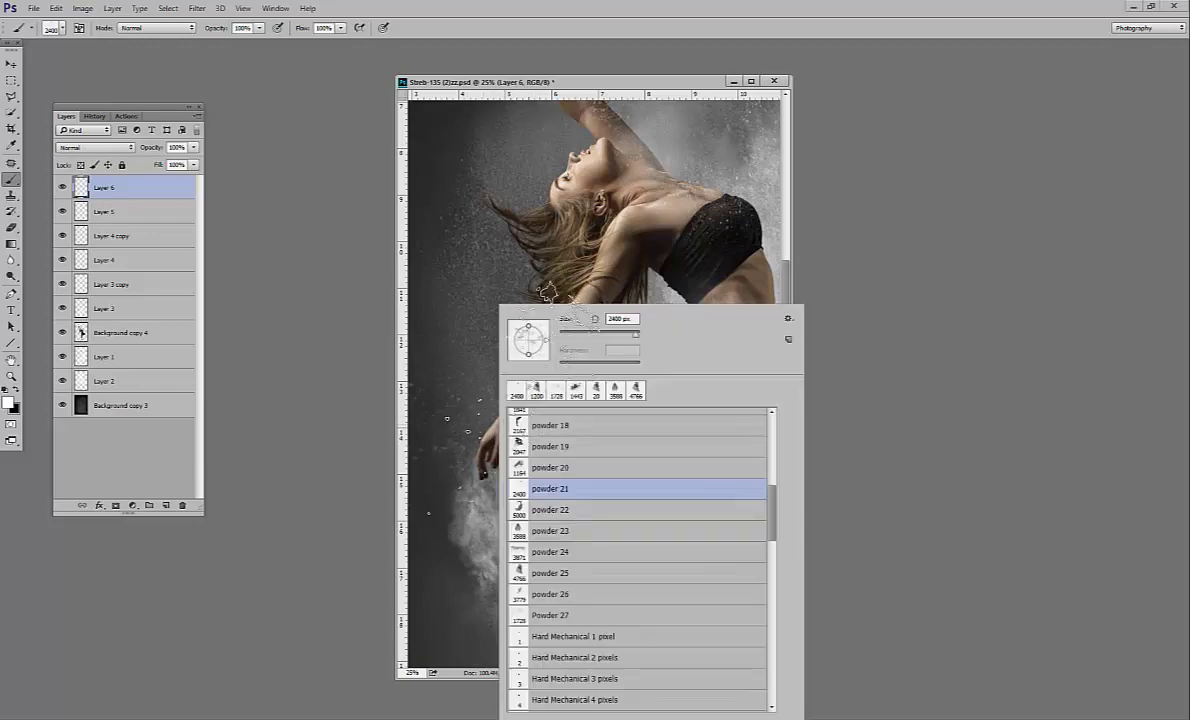
{"action": "left_click", "coordinate": [270, 385]}
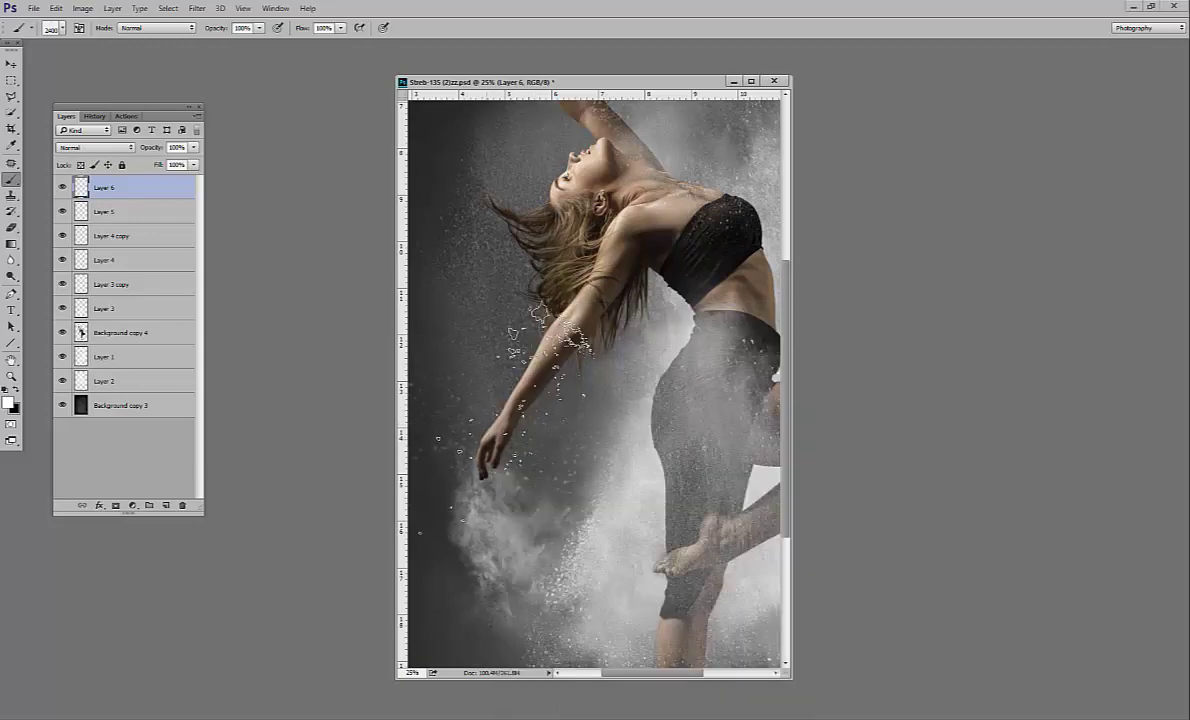
Step: Stamp the powder 20 brush at the lowered hand on Layer 6, and rotate the powder about -35° so it falls from the fingers
{"action": "key", "text": "period"}
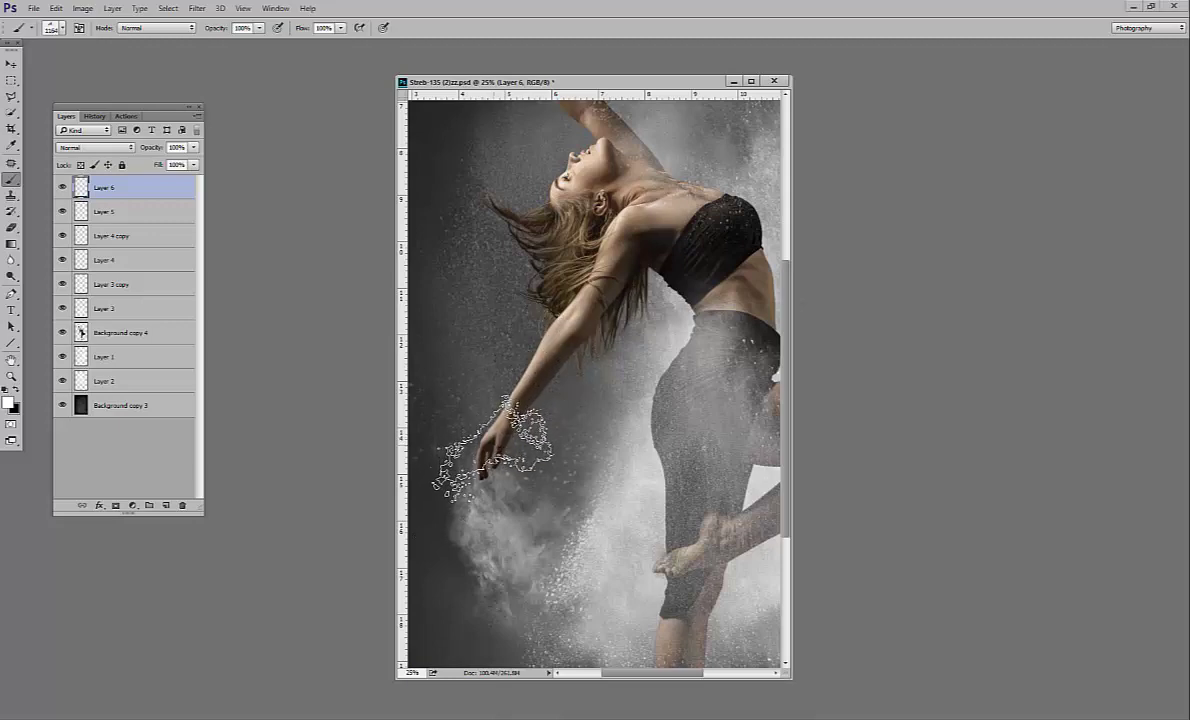
{"action": "left_click", "coordinate": [485, 465]}
{"action": "key", "text": "ctrl+t"}
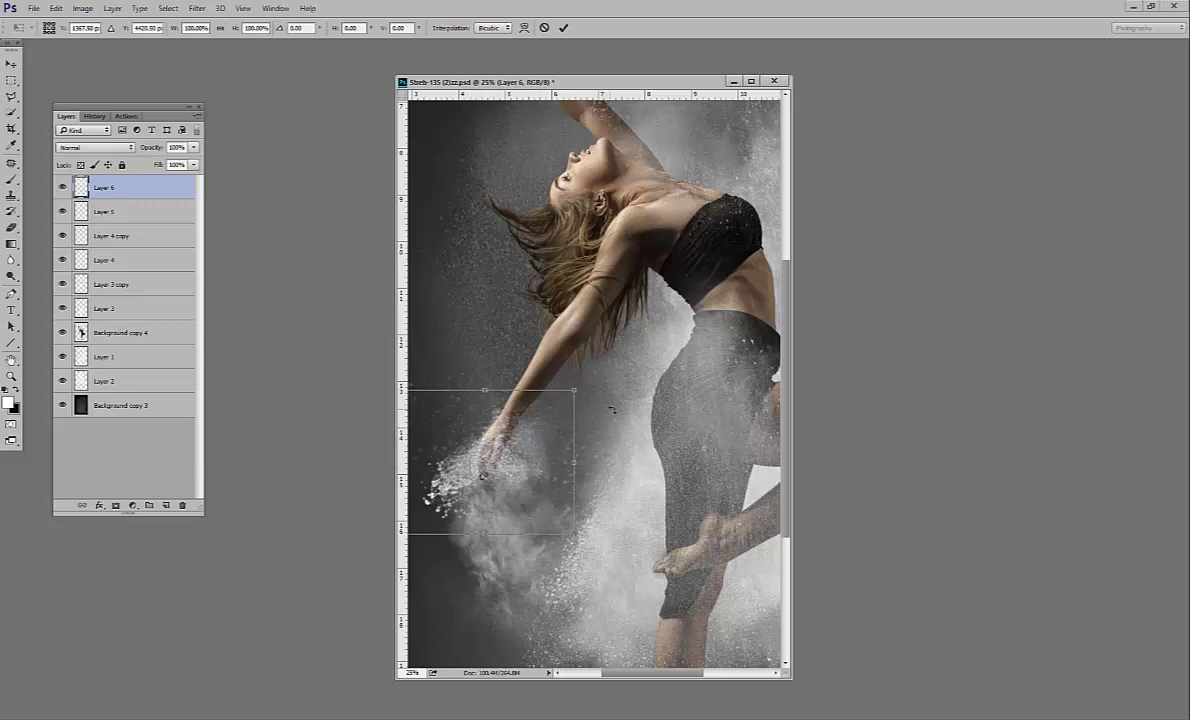
{"action": "left_click_drag", "start_coordinate": [588, 388], "coordinate": [535, 345]}
{"action": "left_click_drag", "start_coordinate": [518, 420], "coordinate": [515, 451]}
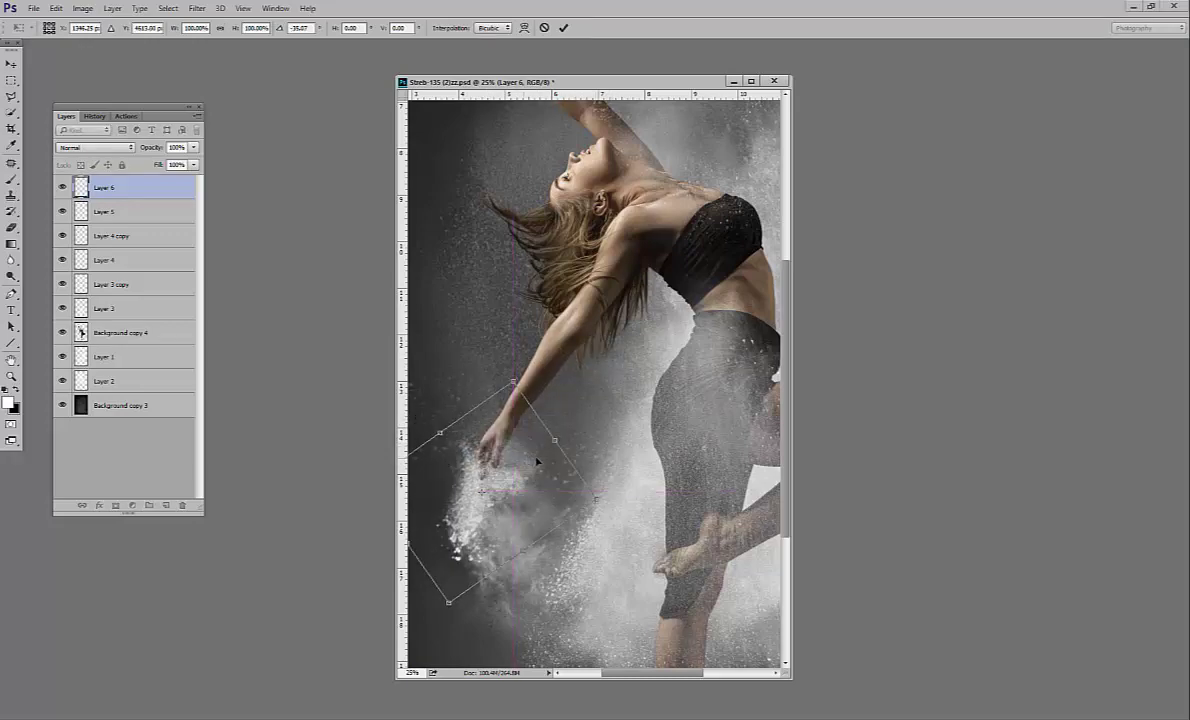
{"action": "key", "text": "Return"}
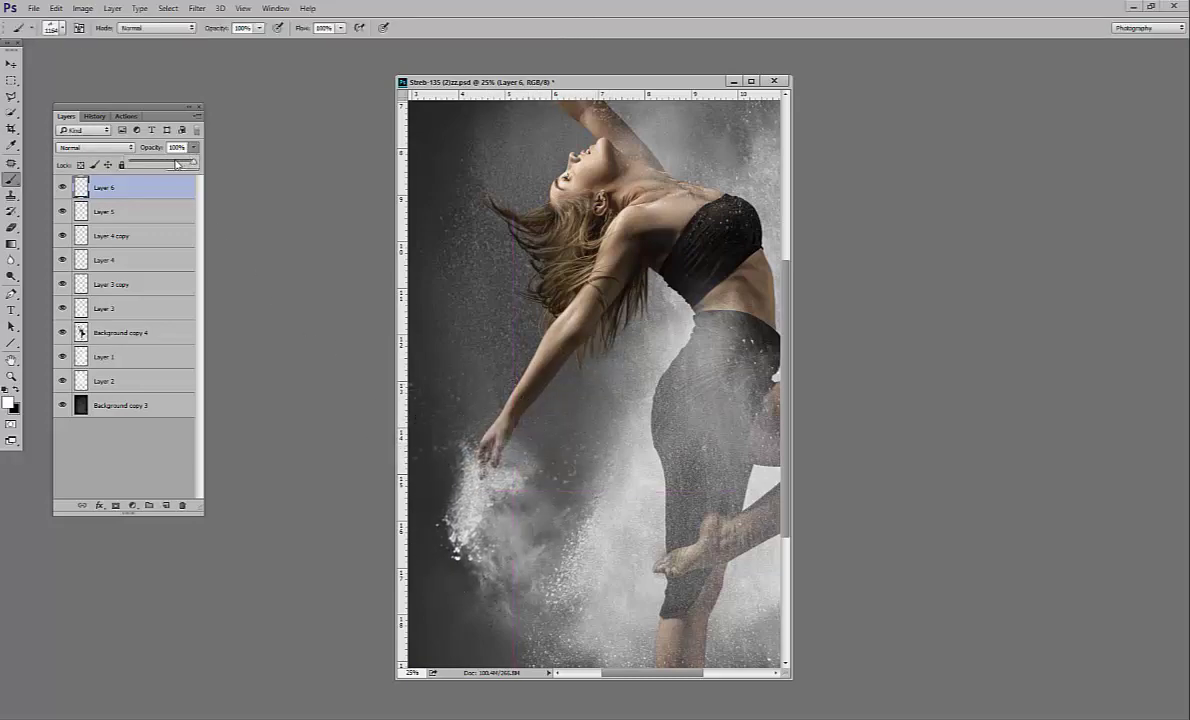
Step: Lower the opacity of Layer 6 to 60%
{"action": "left_click_drag", "start_coordinate": [176, 163], "coordinate": [171, 163]}
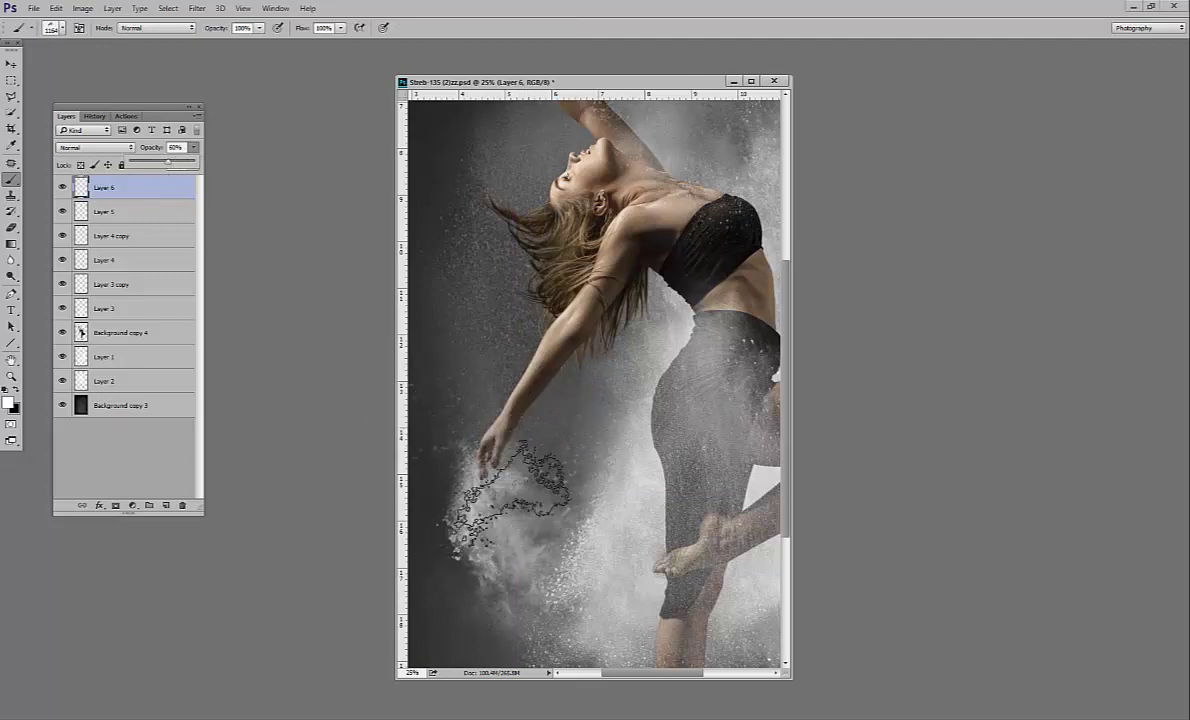
{"action": "scroll", "coordinate": [570, 381], "scroll_direction": "down", "scroll_amount": 3}
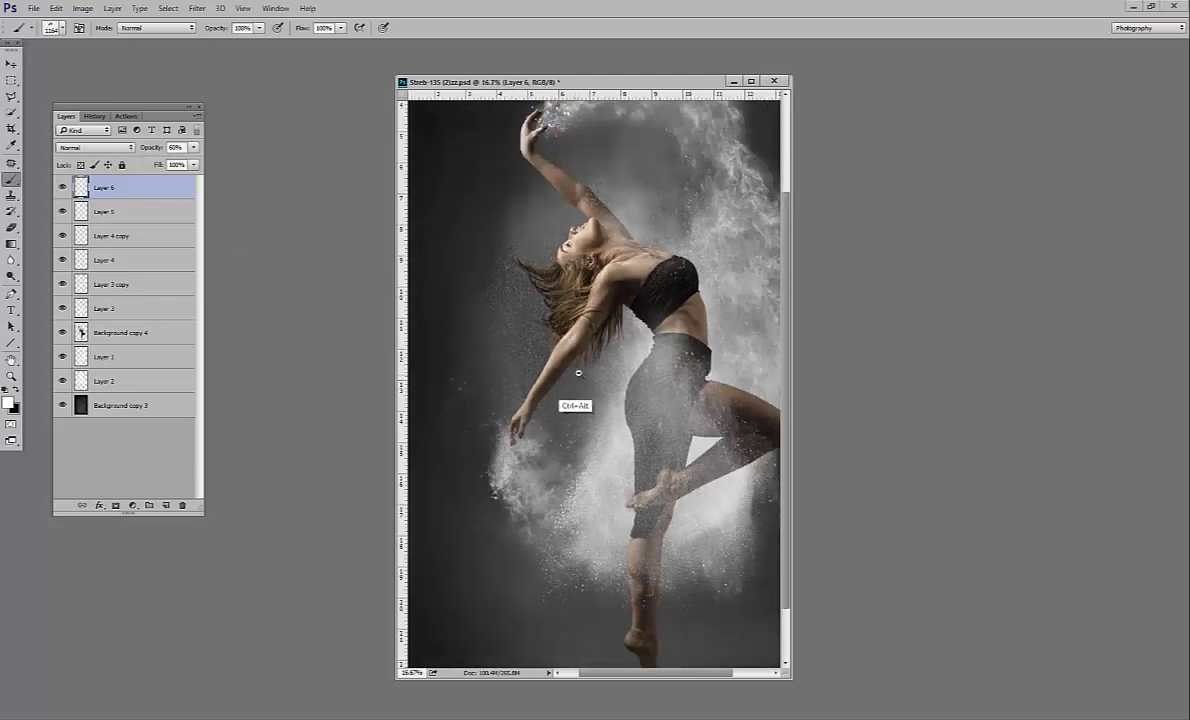